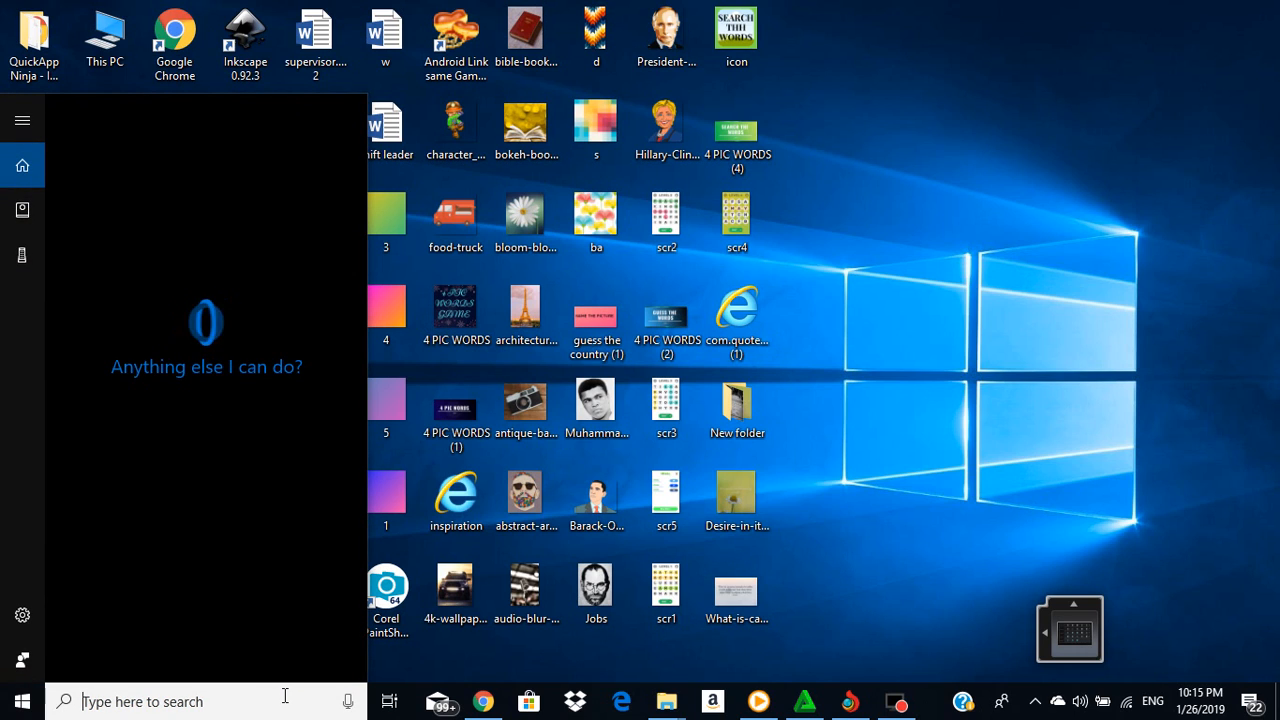
Search Windows for "format", open the tool to create and format hard disk partitions, and maximize its window.
text(format)
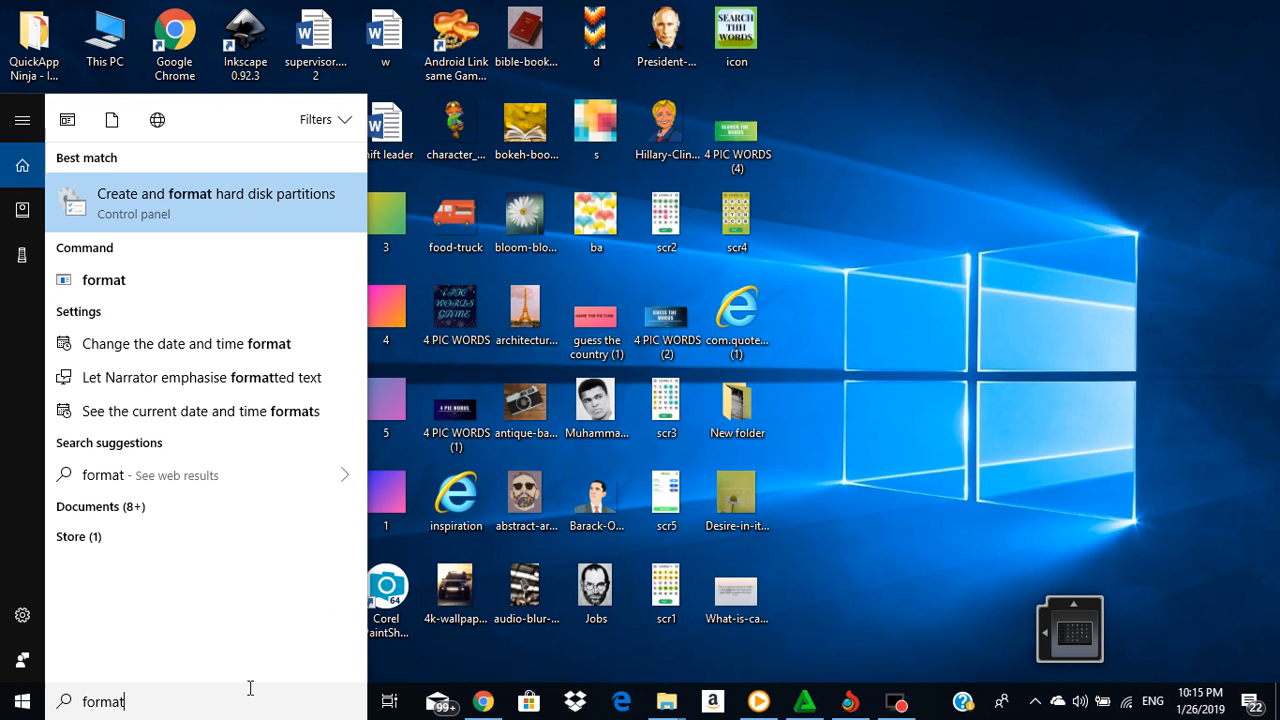
click(209, 192)
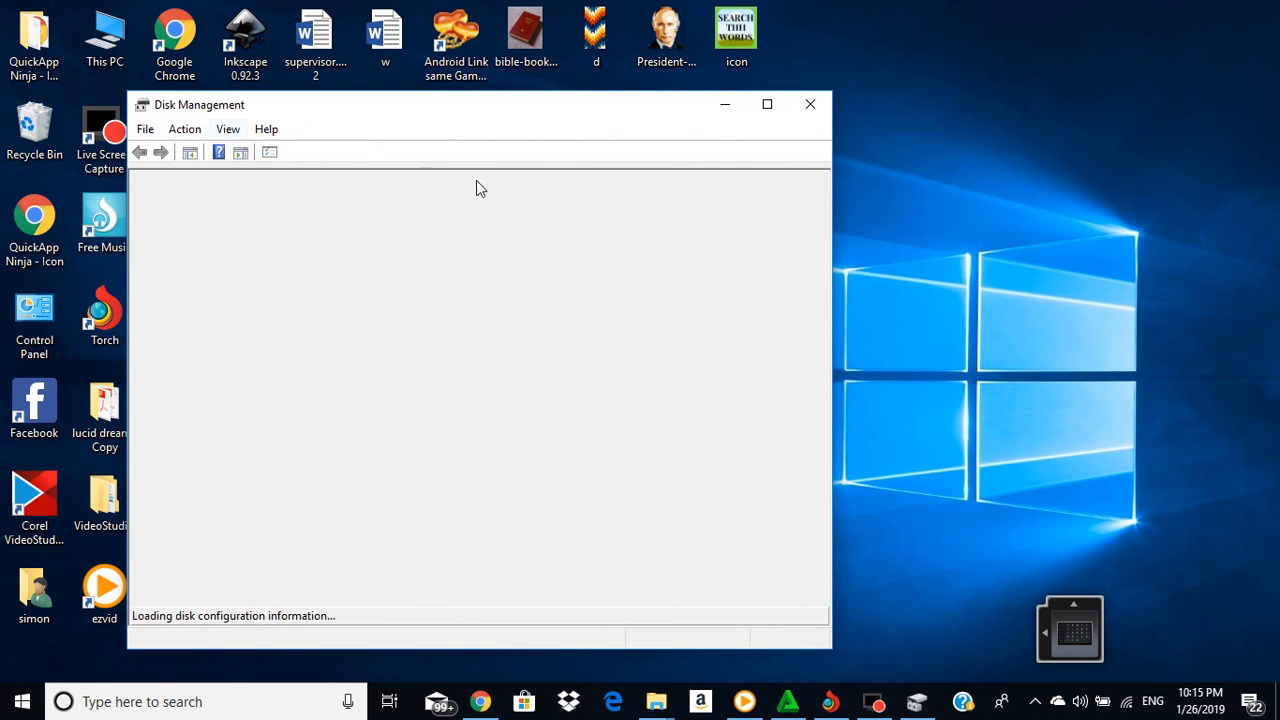
click(767, 103)
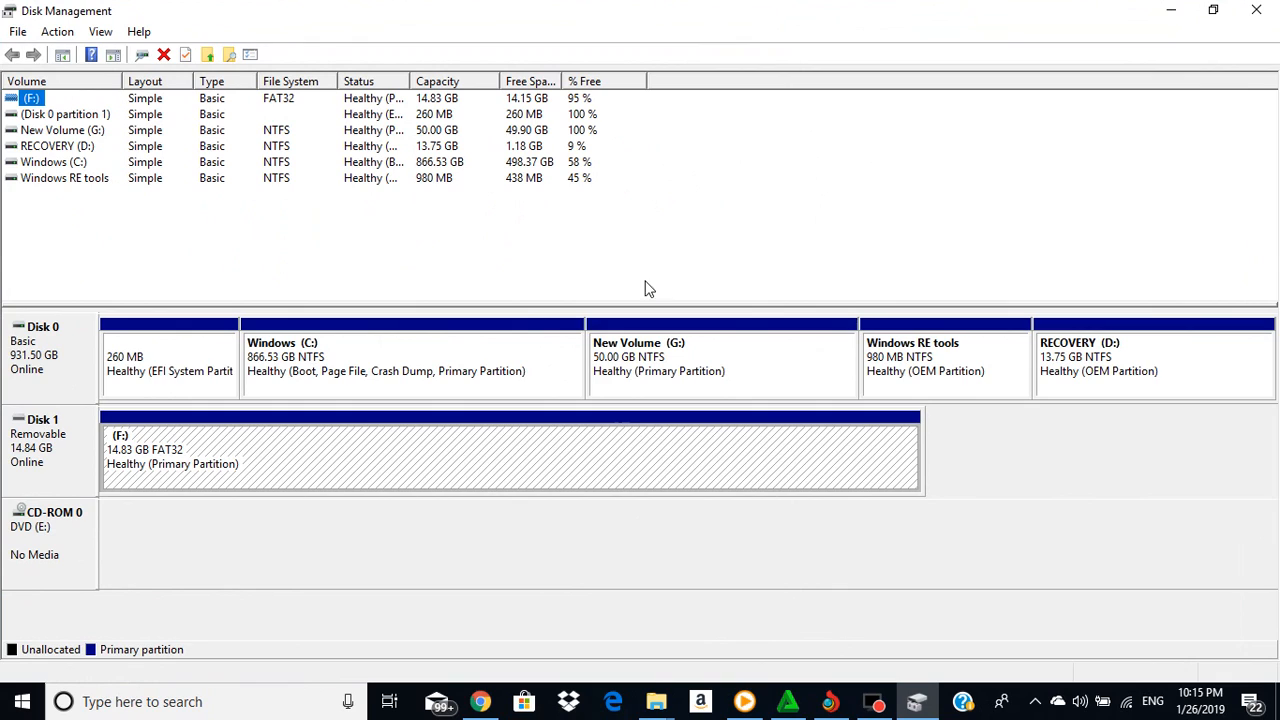
Start the Shrink Volume command for the Windows (C:) partition on Disk 0 and restore the window to its smaller size.
right_click(289, 362)
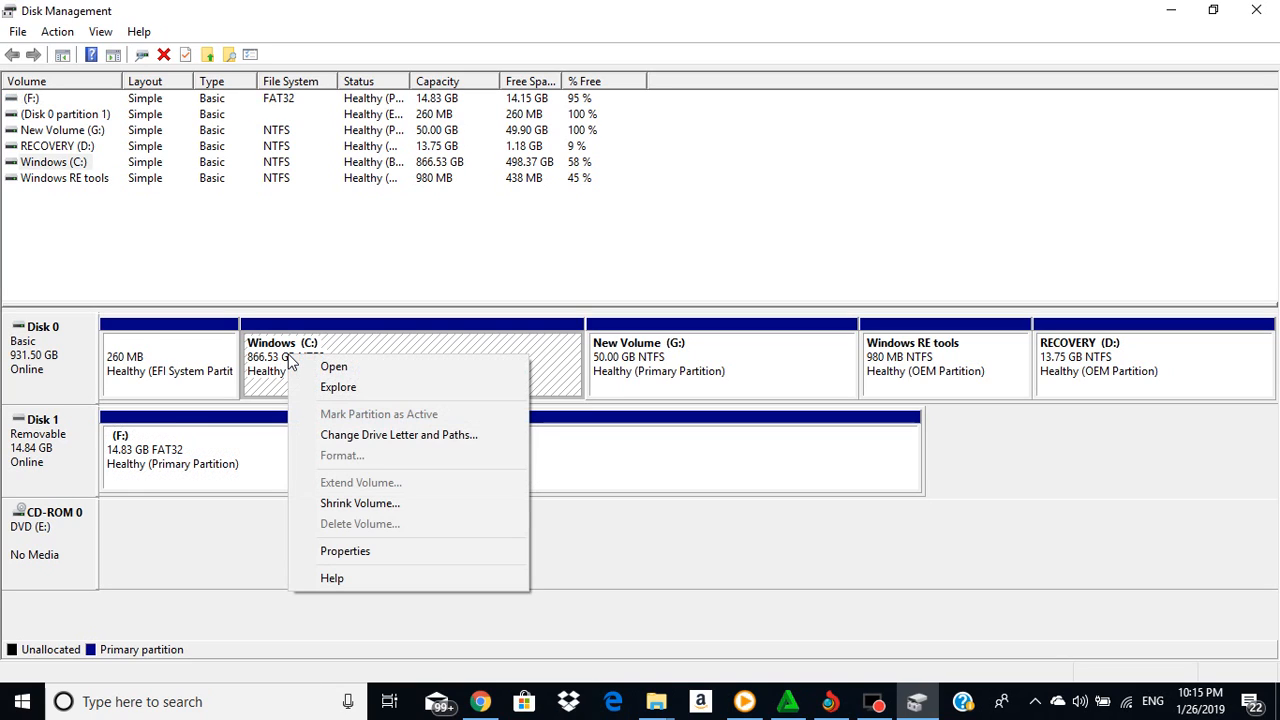
click(360, 503)
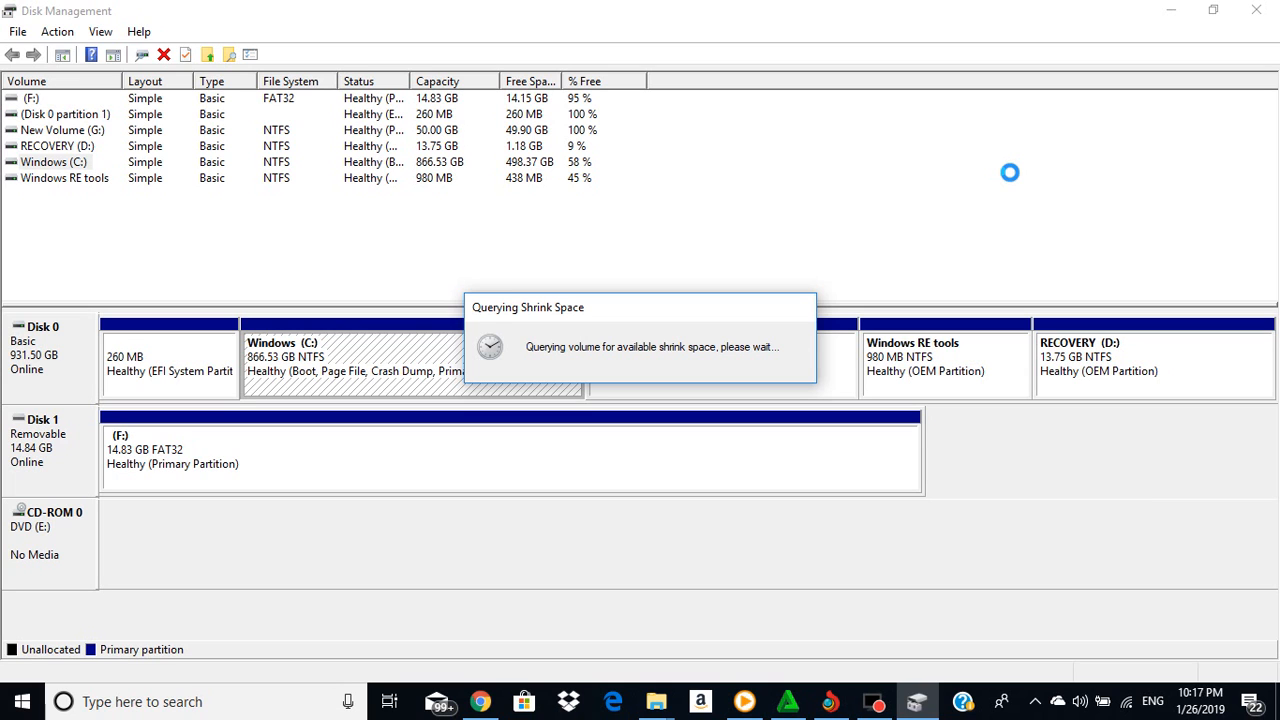
click(1213, 10)
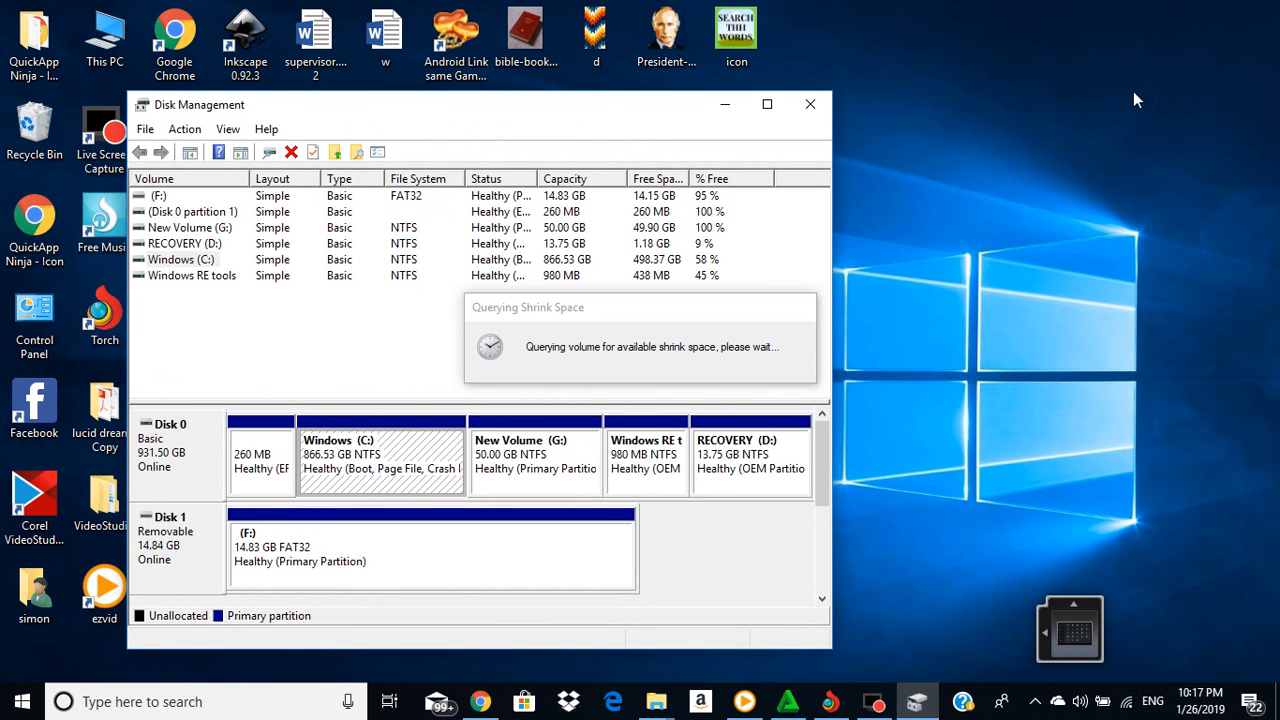
click(1095, 88)
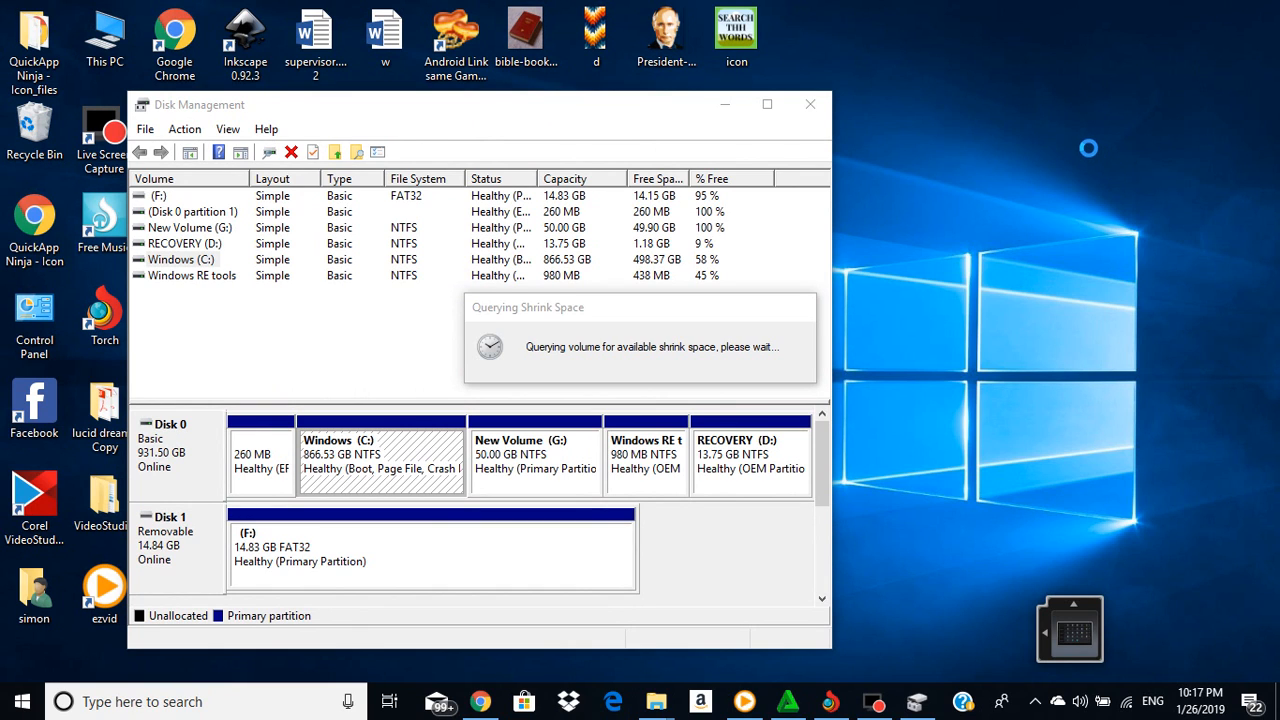
right_click(1088, 86)
click(1107, 170)
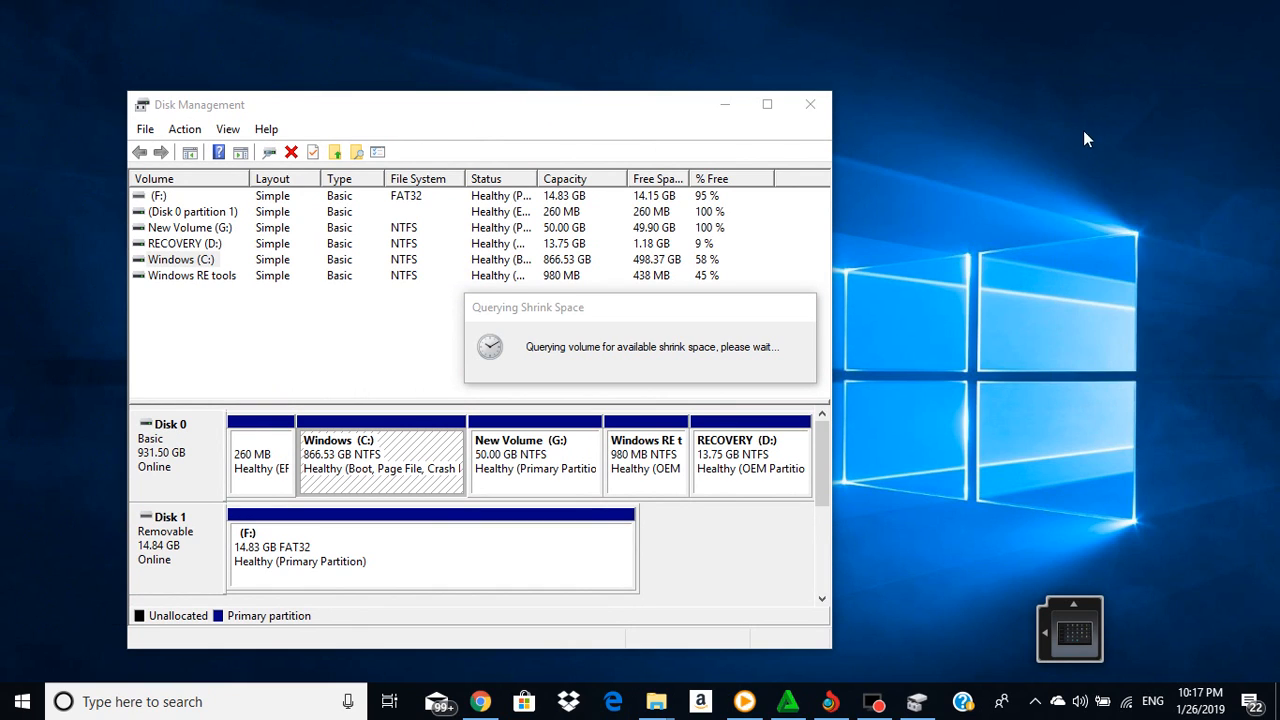
right_click(1078, 108)
click(1118, 190)
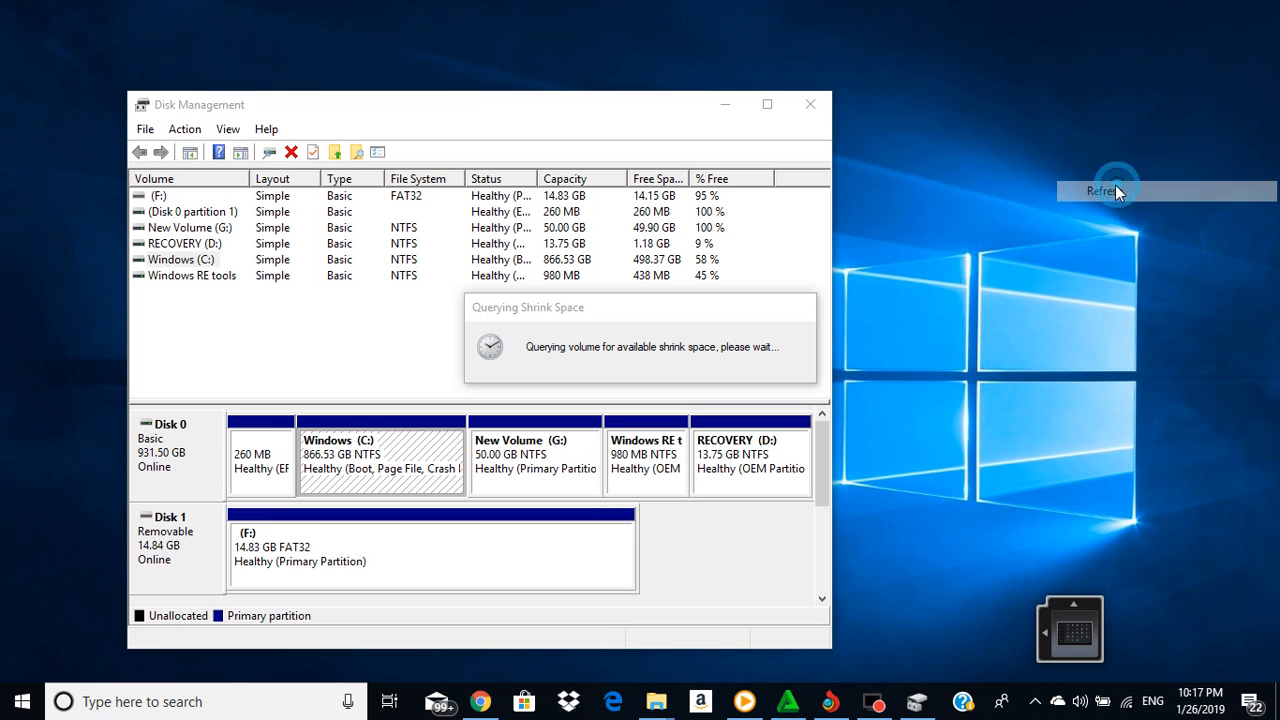
right_click(1021, 117)
click(1062, 203)
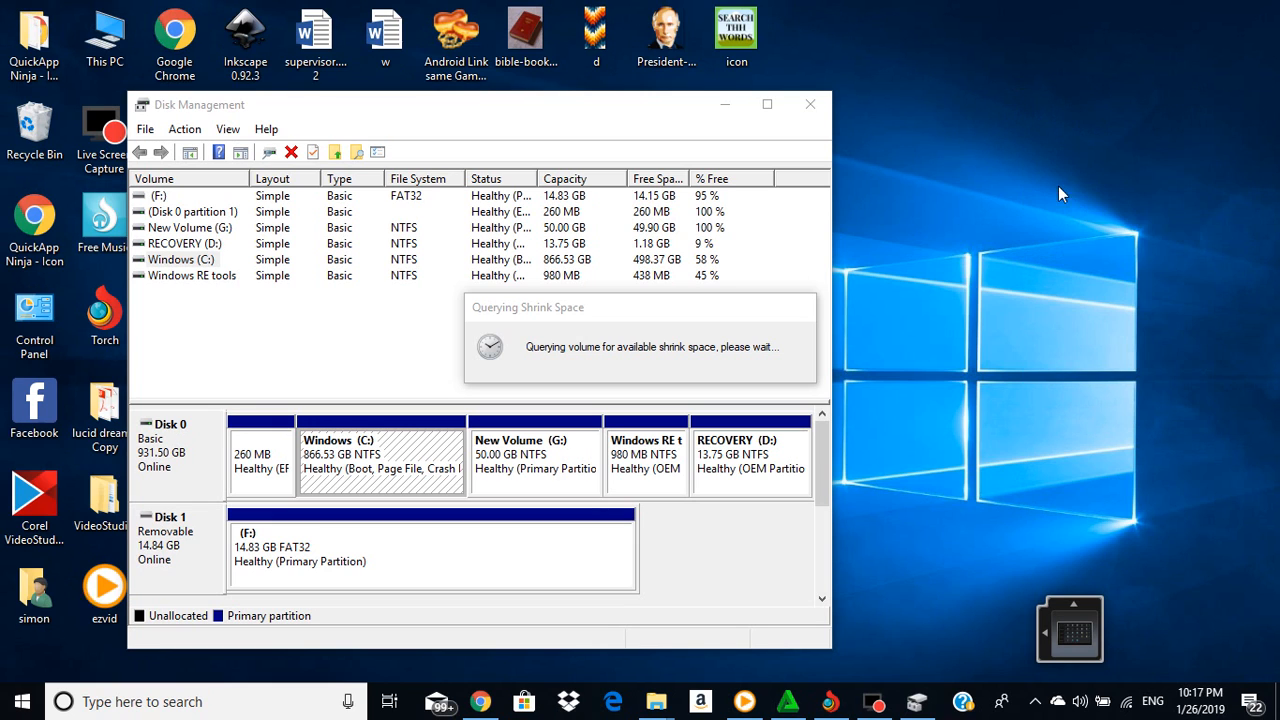
right_click(1013, 111)
click(1068, 197)
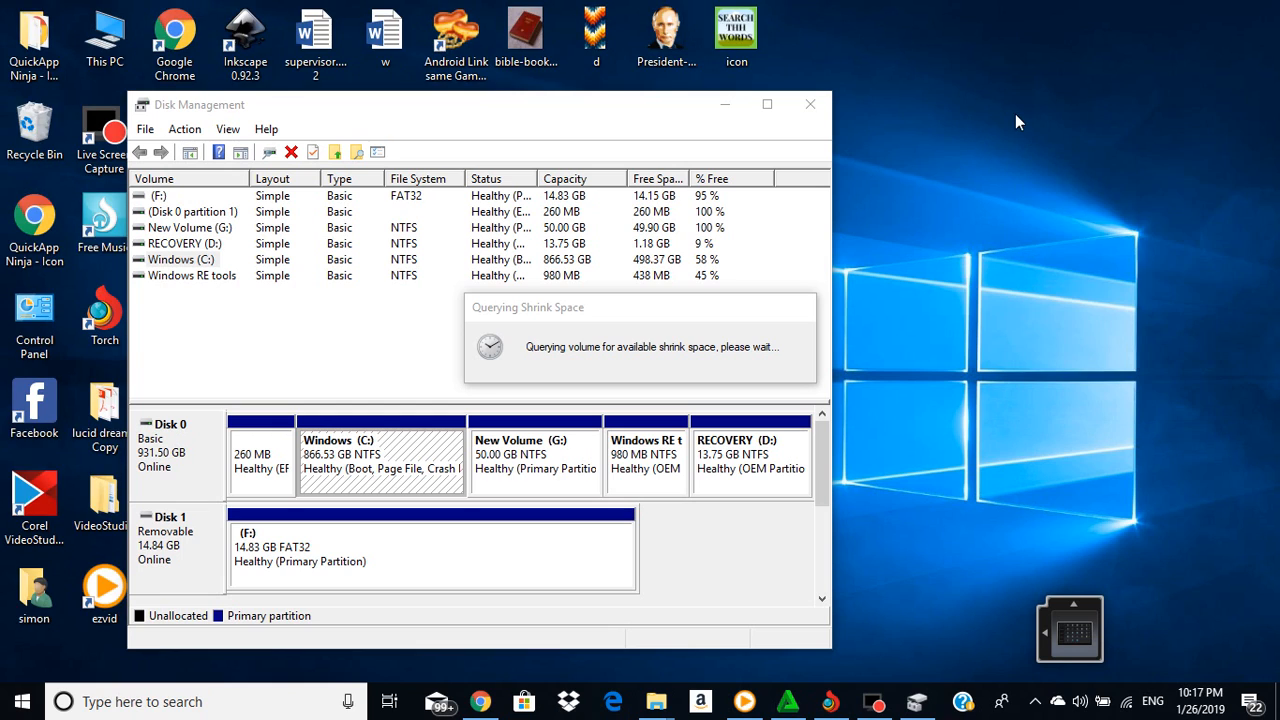
right_click(1015, 114)
click(1066, 193)
right_click(1023, 139)
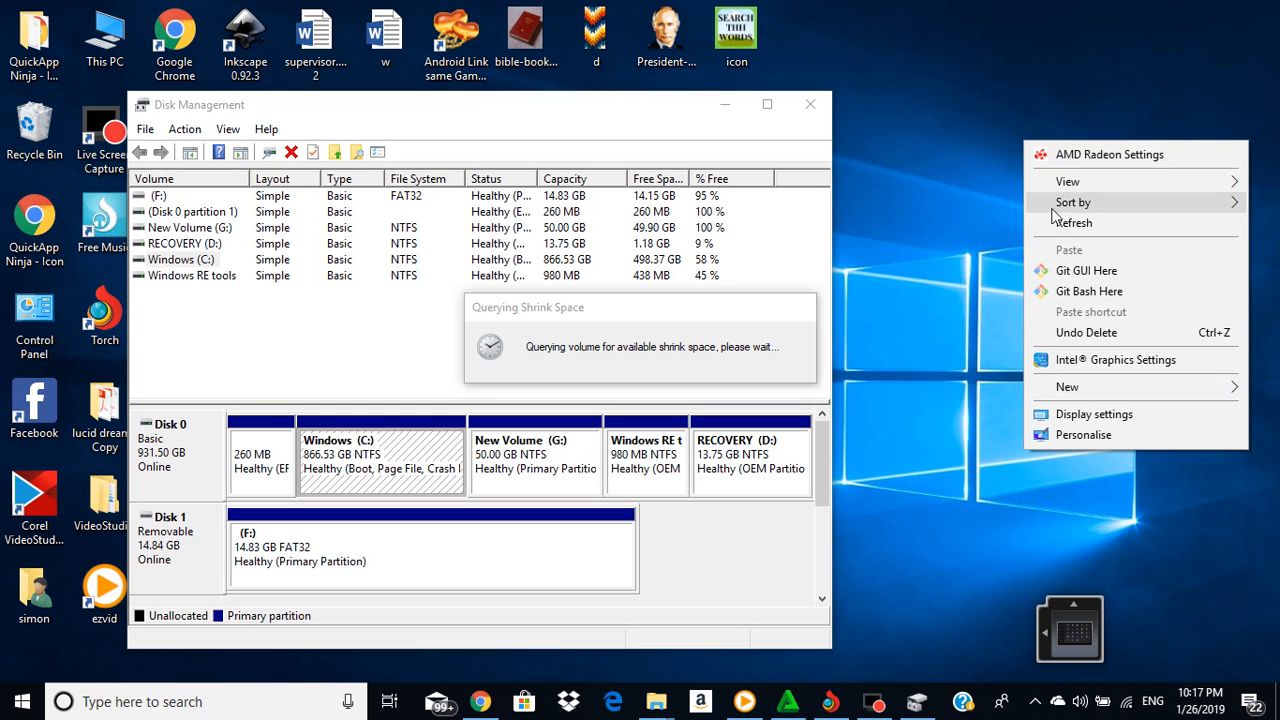
click(1064, 222)
right_click(1017, 146)
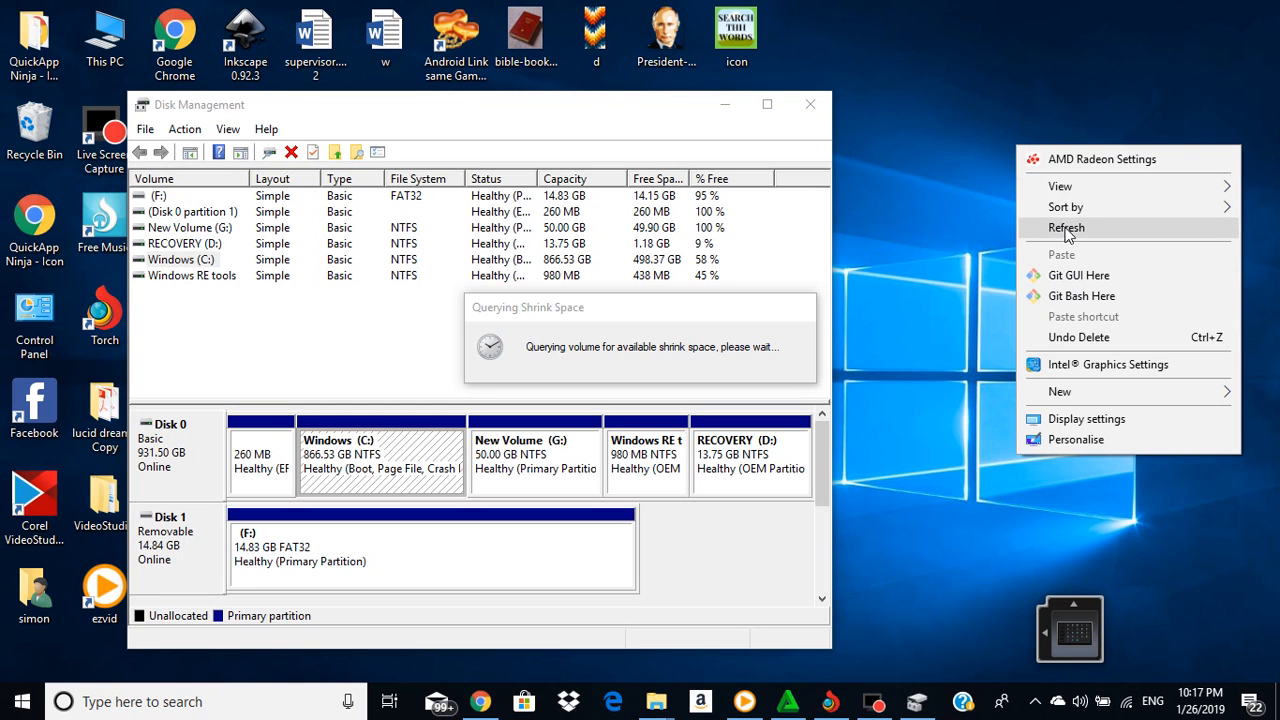
click(1064, 228)
right_click(1020, 157)
click(1073, 248)
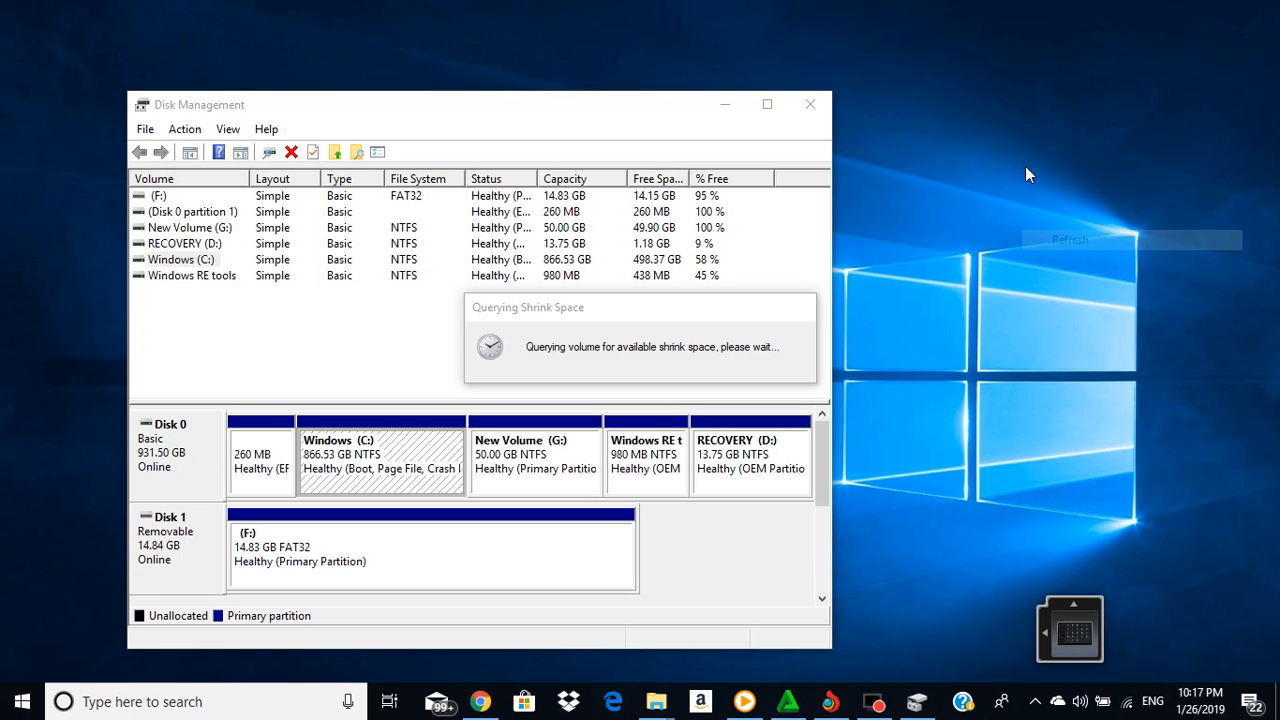
right_click(1021, 160)
click(1070, 240)
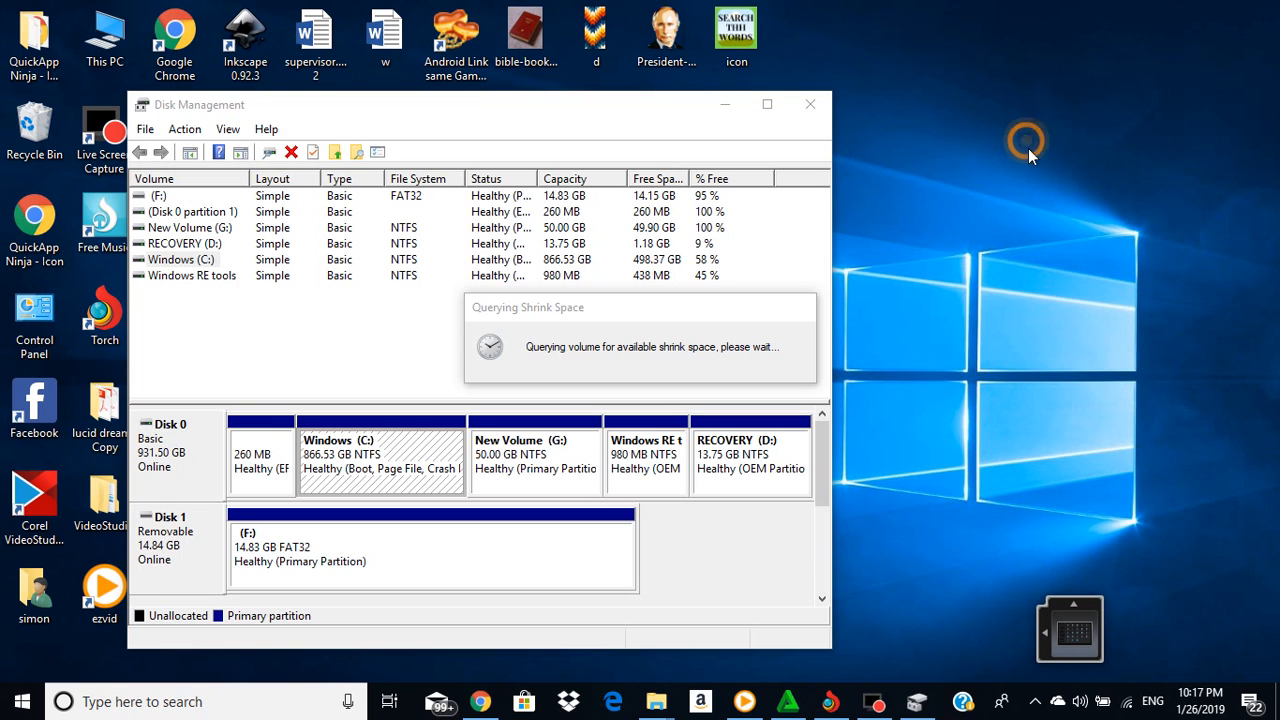
right_click(1028, 145)
click(1062, 222)
right_click(904, 224)
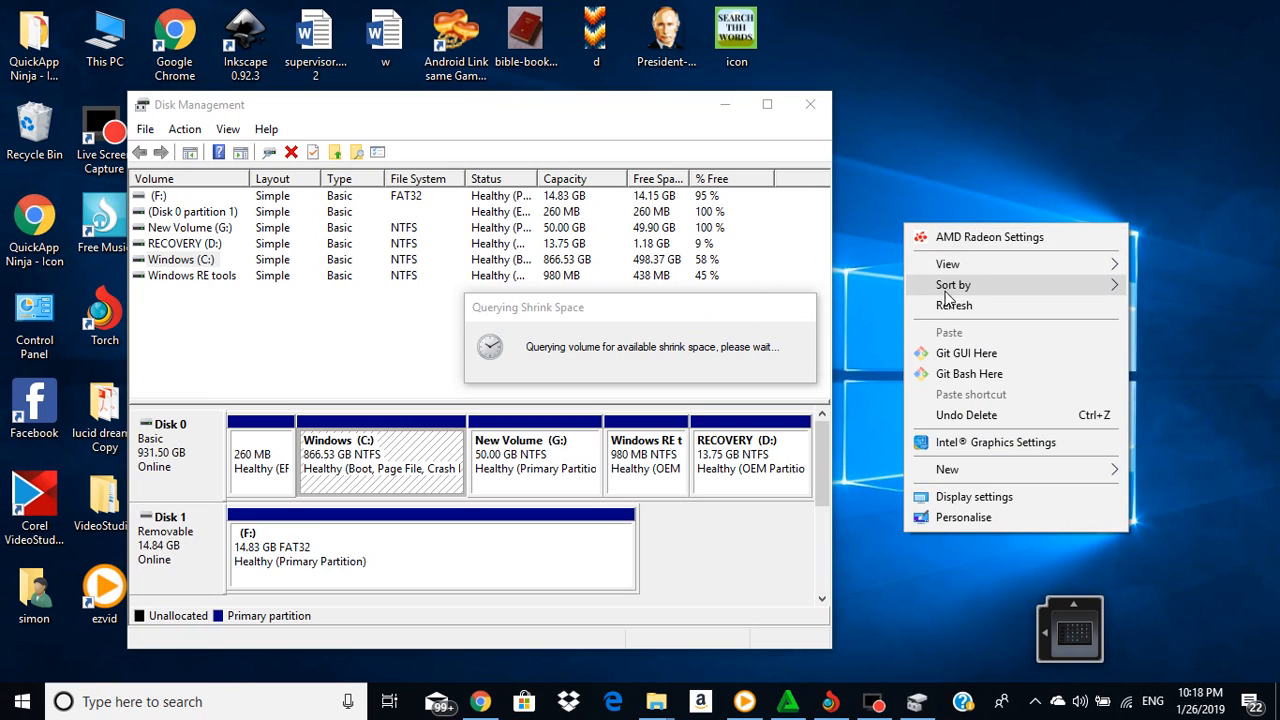
click(951, 310)
right_click(920, 239)
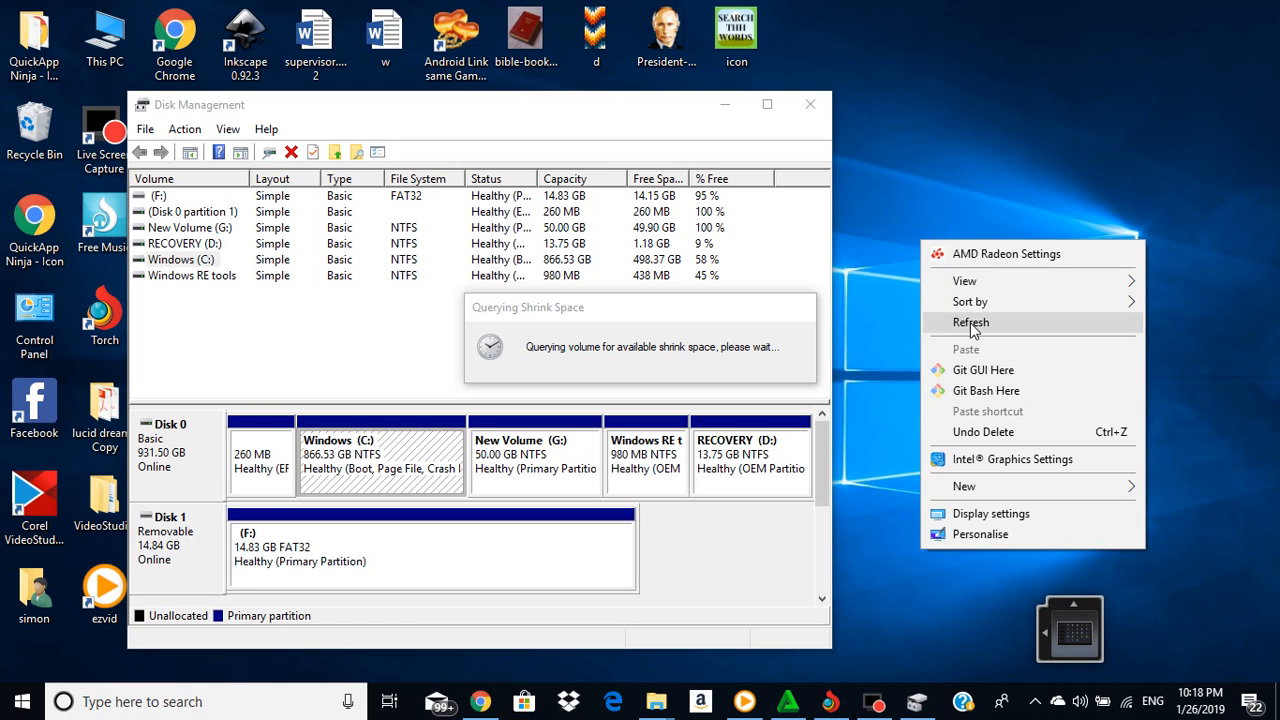
click(955, 322)
right_click(931, 238)
click(976, 322)
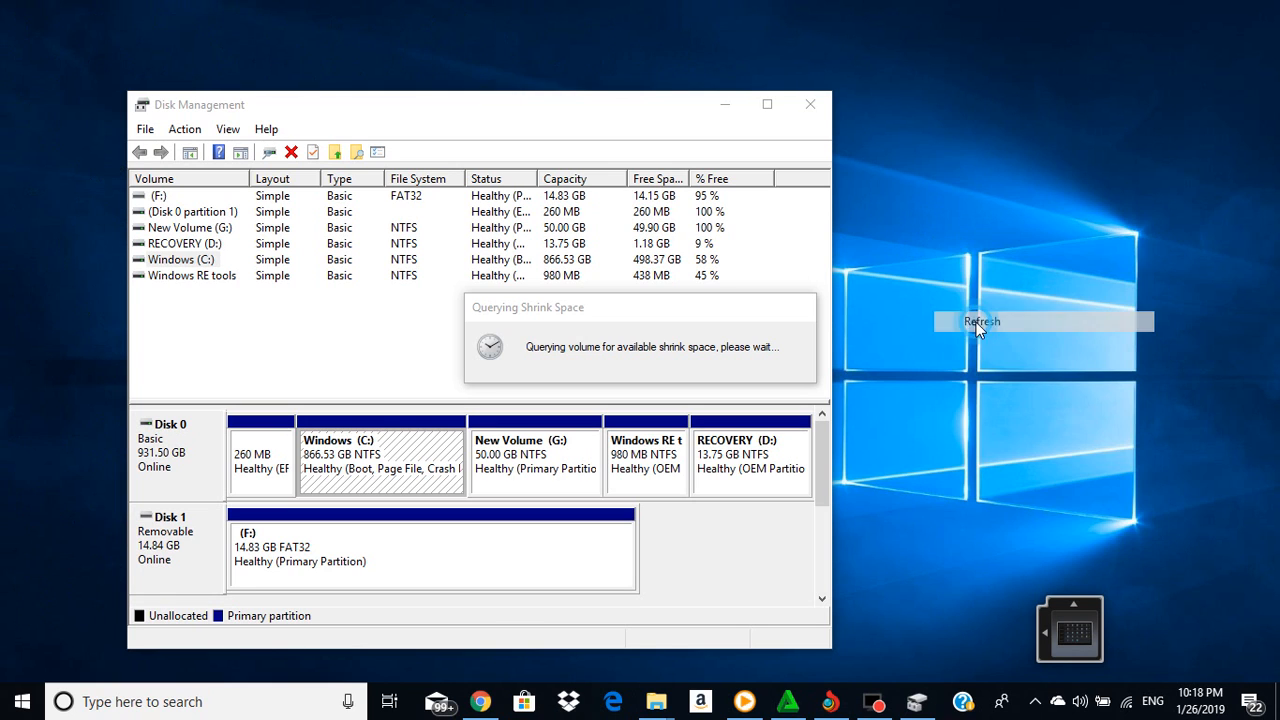
right_click(931, 247)
click(945, 330)
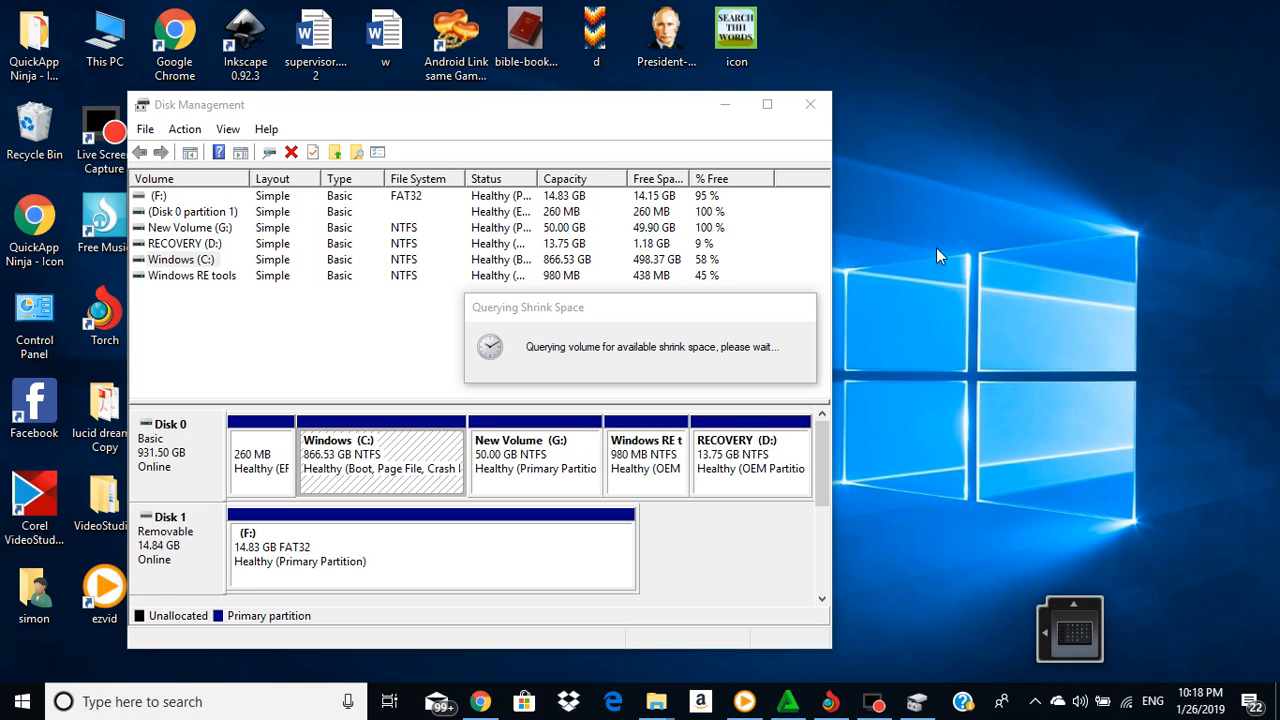
right_click(936, 248)
click(978, 330)
right_click(938, 252)
click(982, 336)
right_click(926, 246)
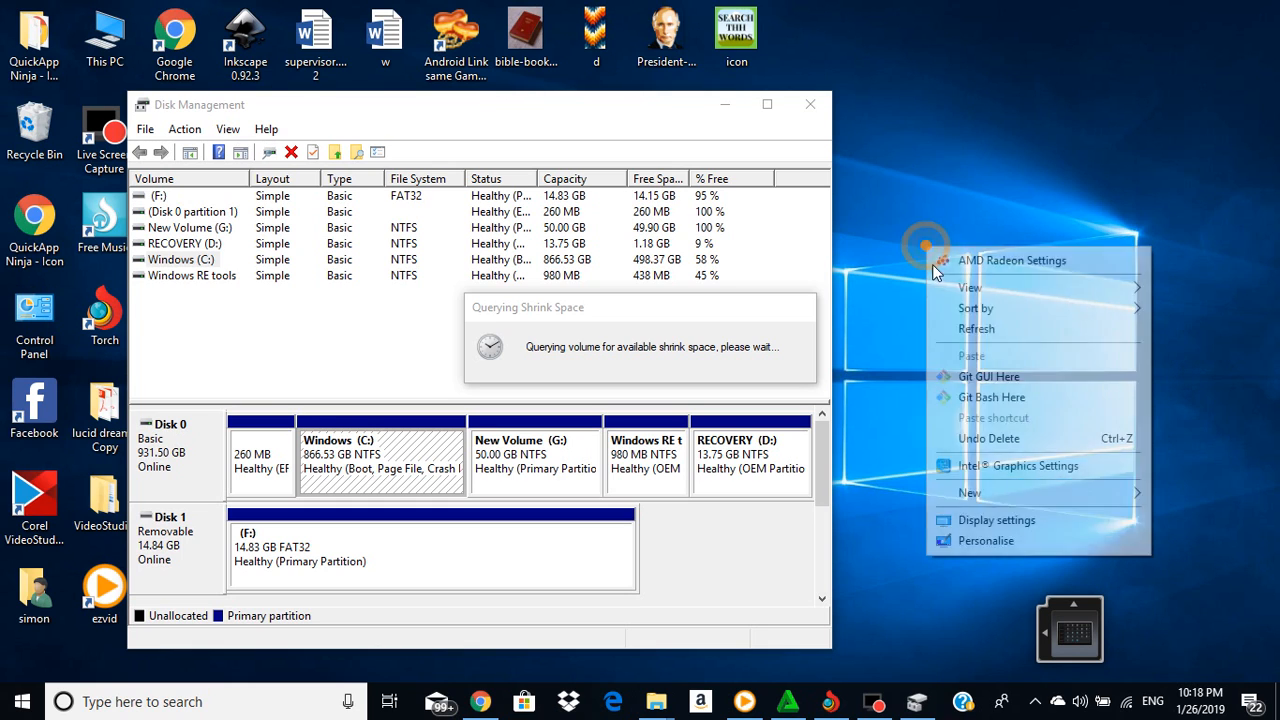
click(980, 334)
right_click(916, 241)
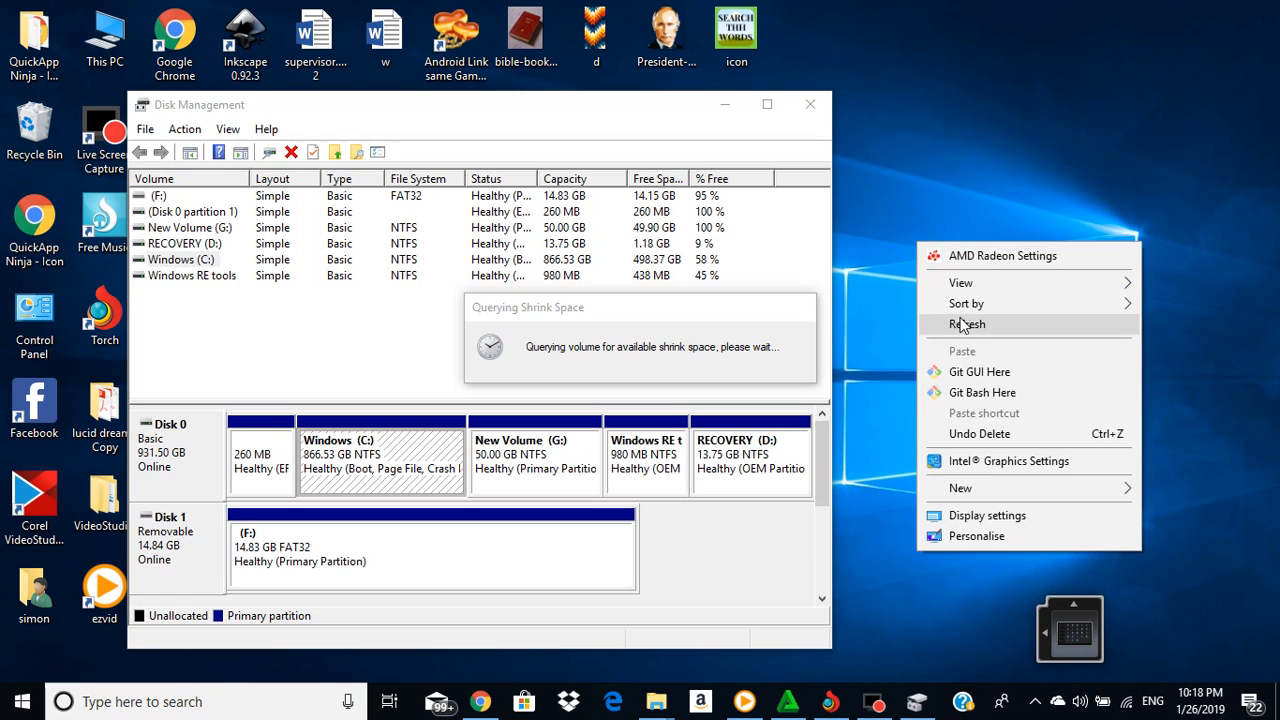
click(970, 333)
right_click(880, 236)
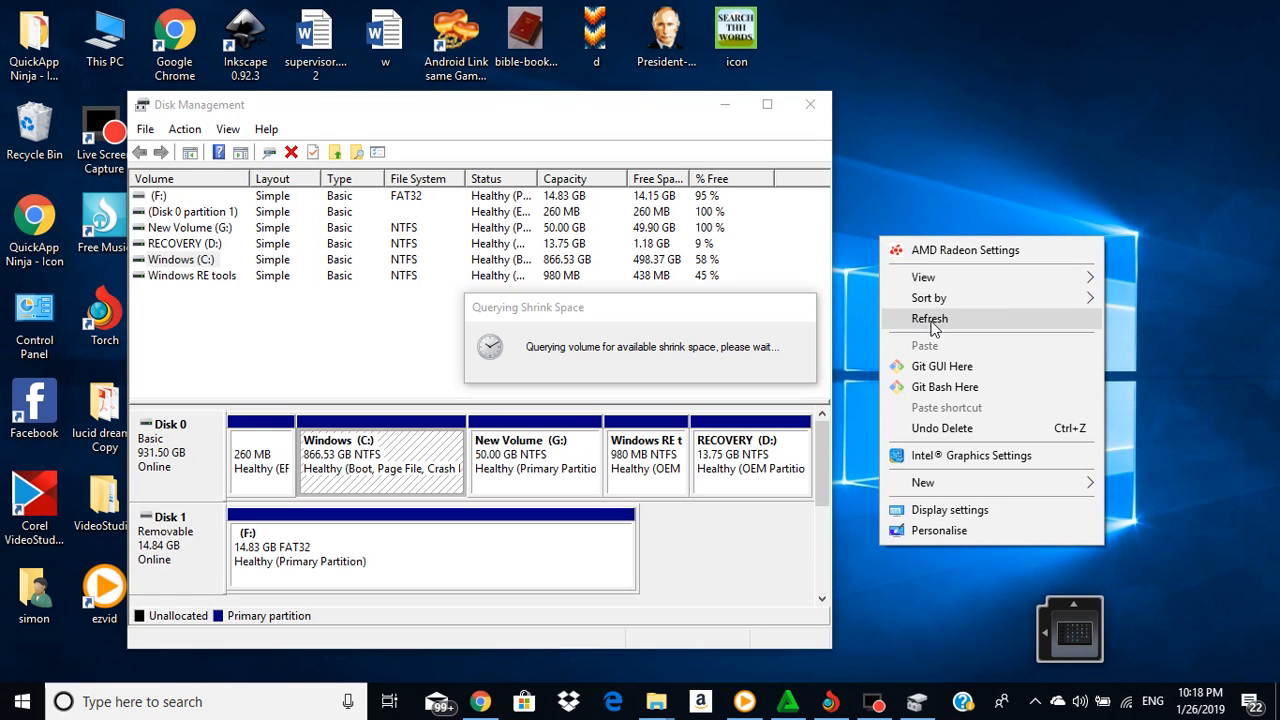
click(931, 320)
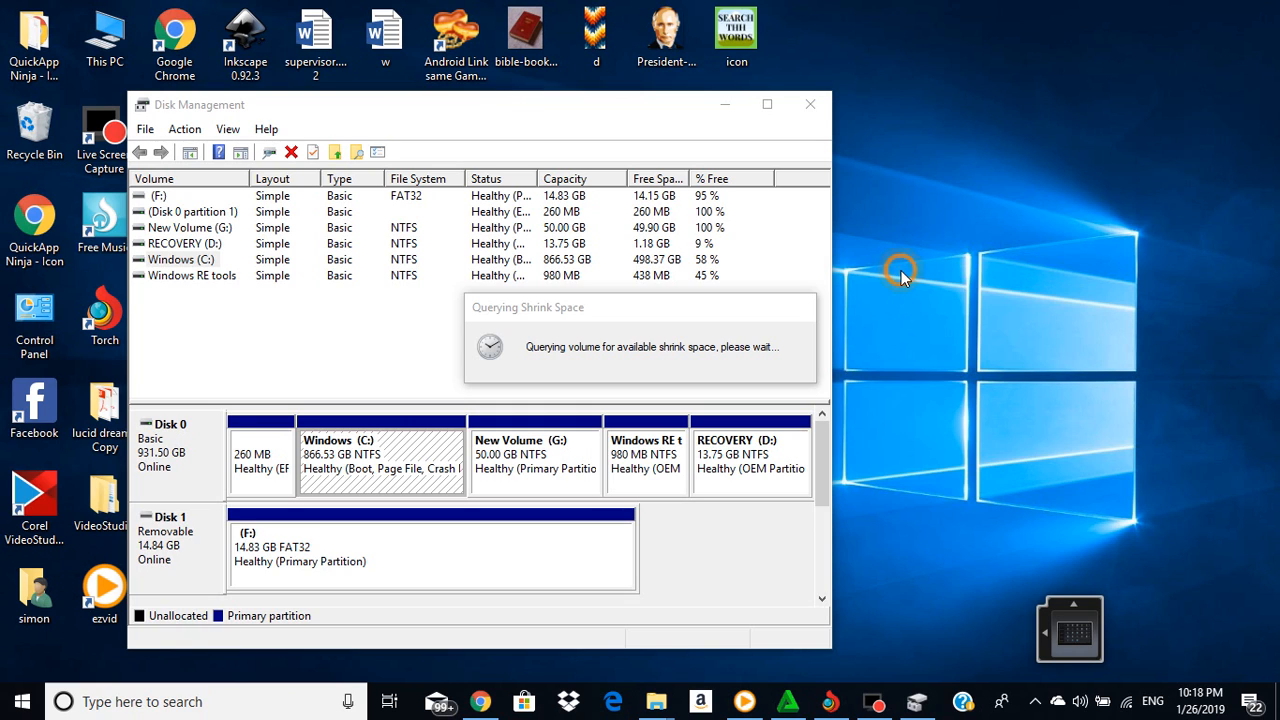
right_click(901, 270)
click(955, 353)
right_click(916, 267)
click(955, 350)
right_click(911, 262)
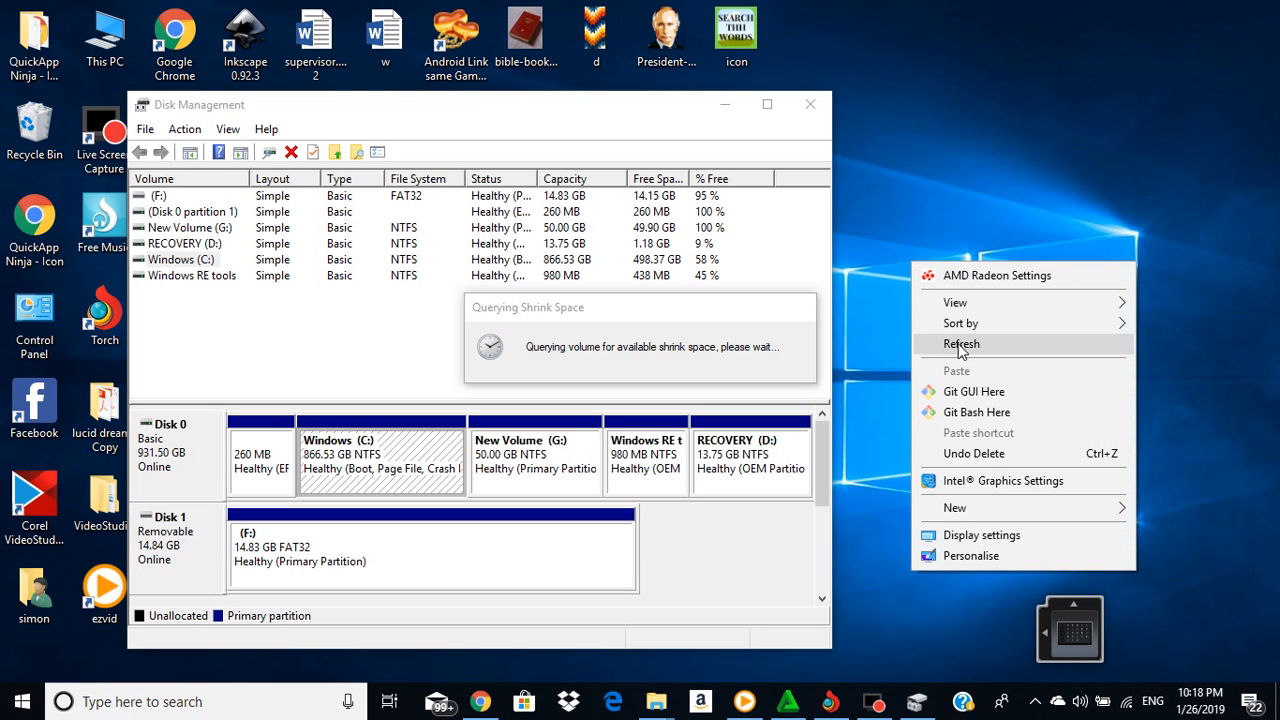
click(960, 349)
right_click(915, 269)
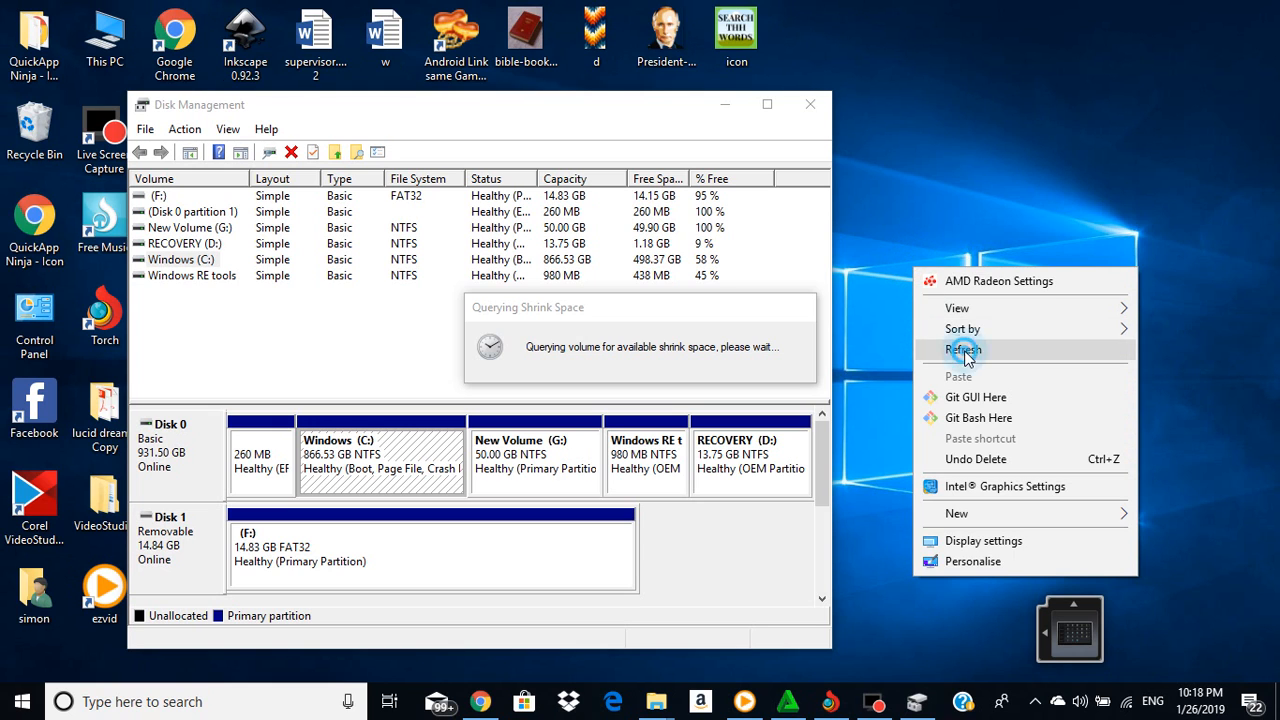
click(962, 352)
right_click(925, 251)
click(960, 333)
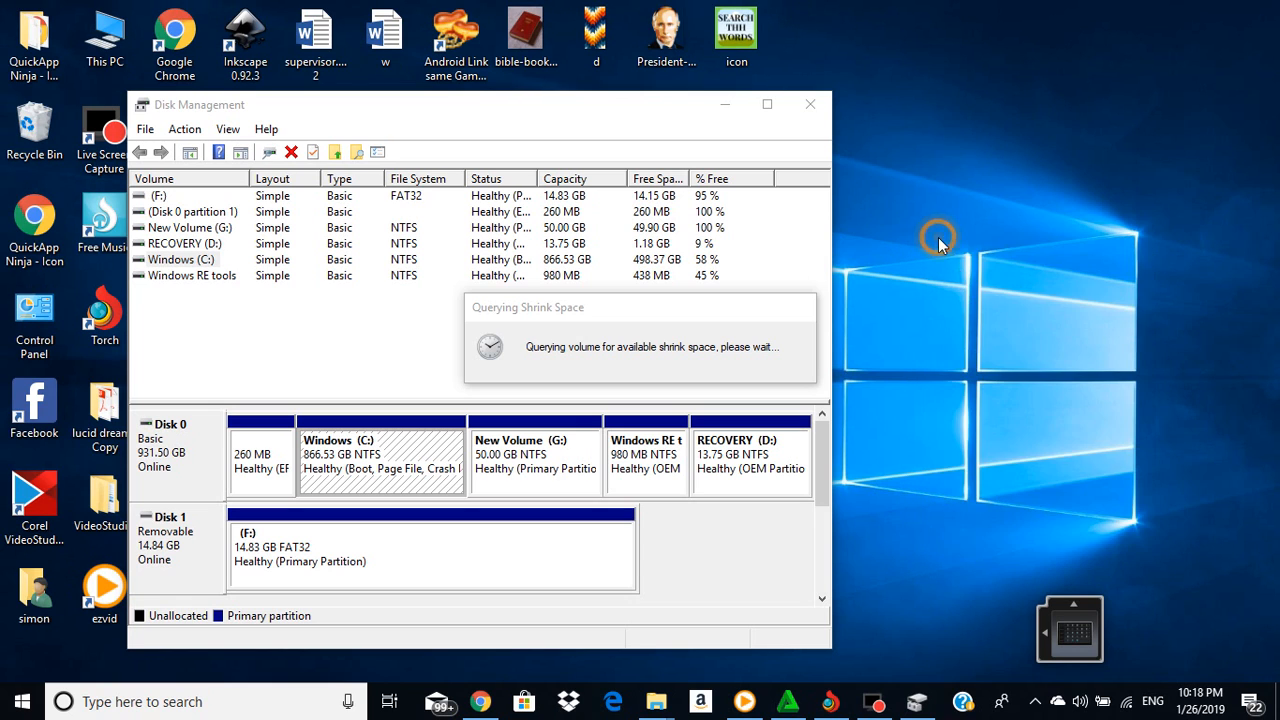
right_click(922, 238)
click(968, 320)
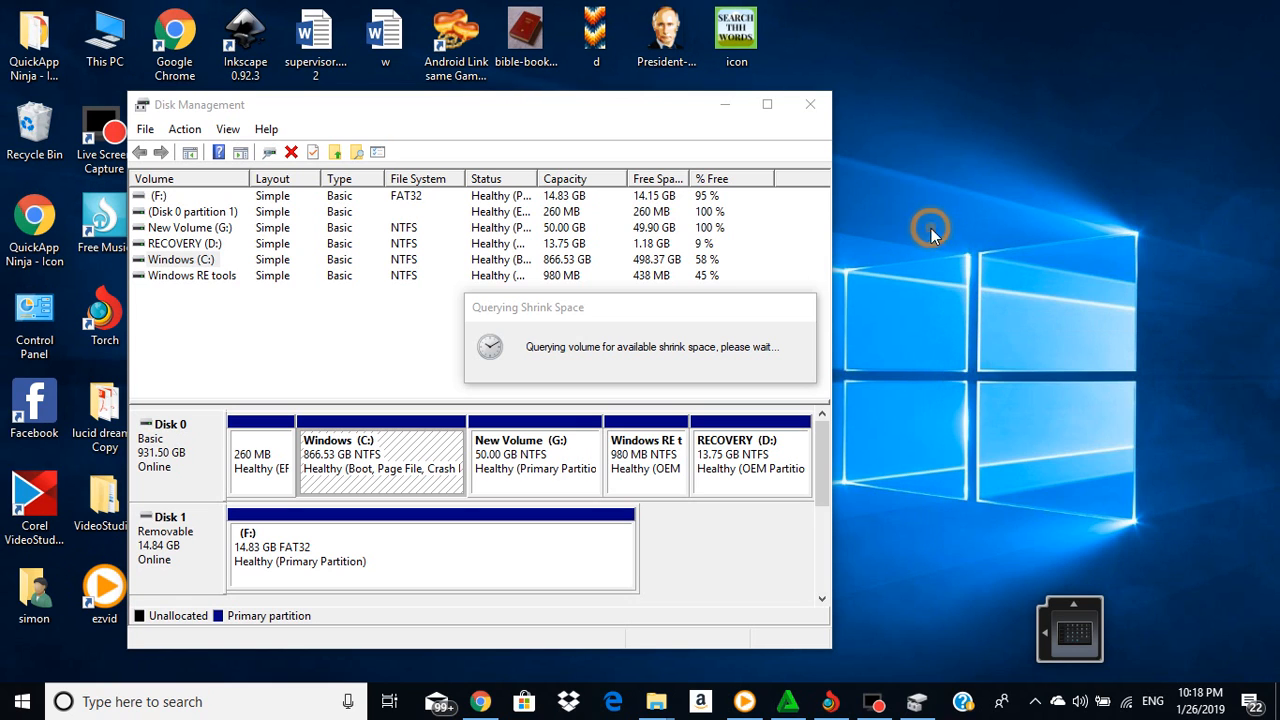
right_click(930, 232)
click(984, 296)
right_click(928, 208)
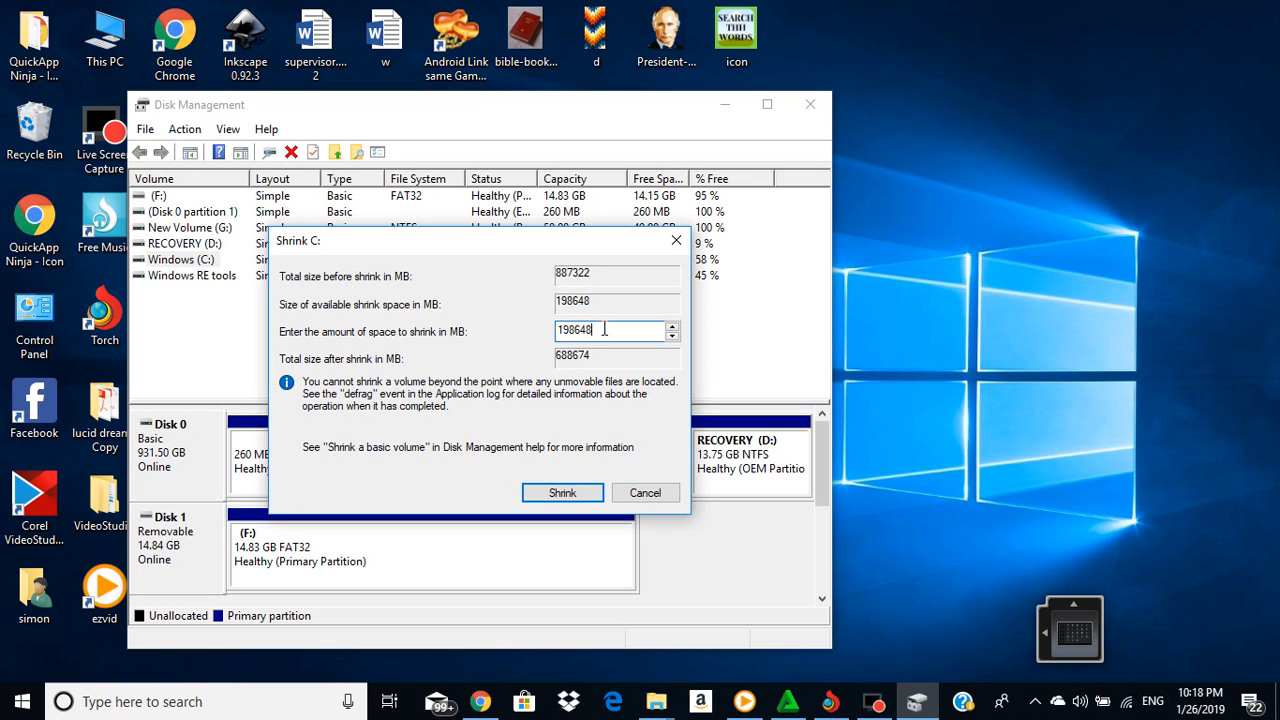
Set the amount of space to shrink from drive C: to 102400 MB and run the shrink.
key(BackSpace)
key(BackSpace)
key(BackSpace)
key(BackSpace)
key(BackSpace)
key(BackSpace)
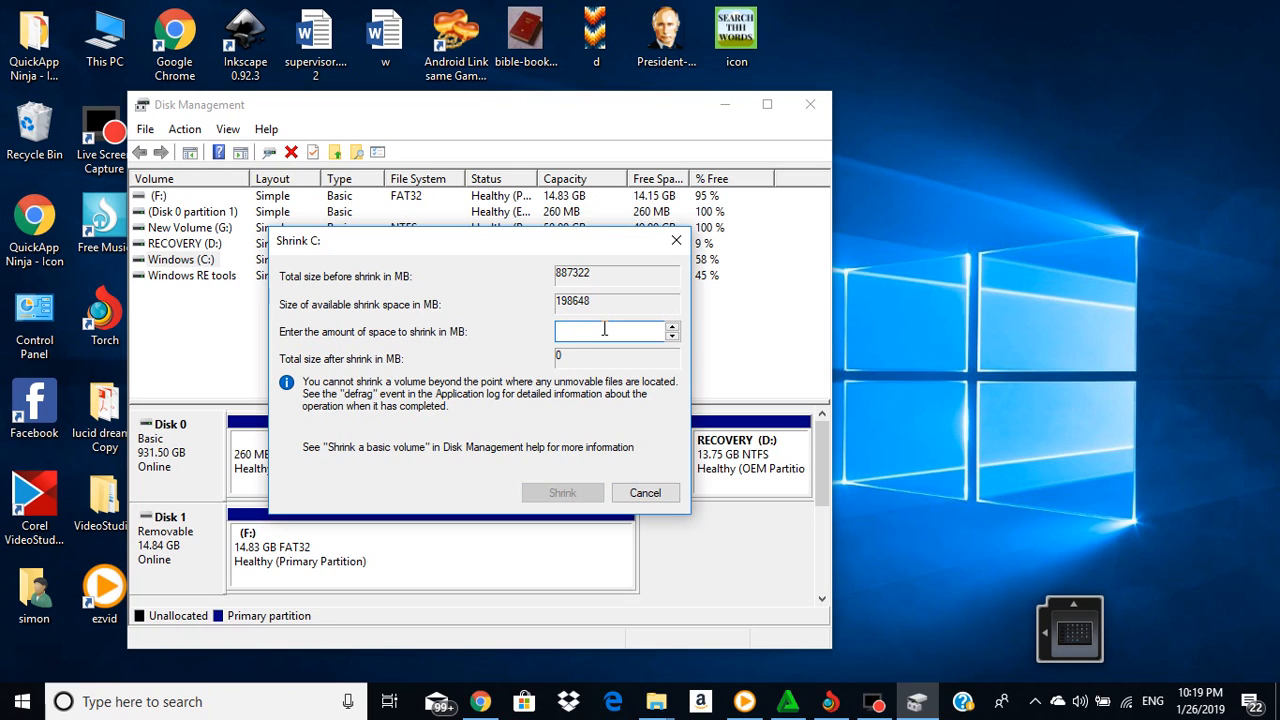
text(10)
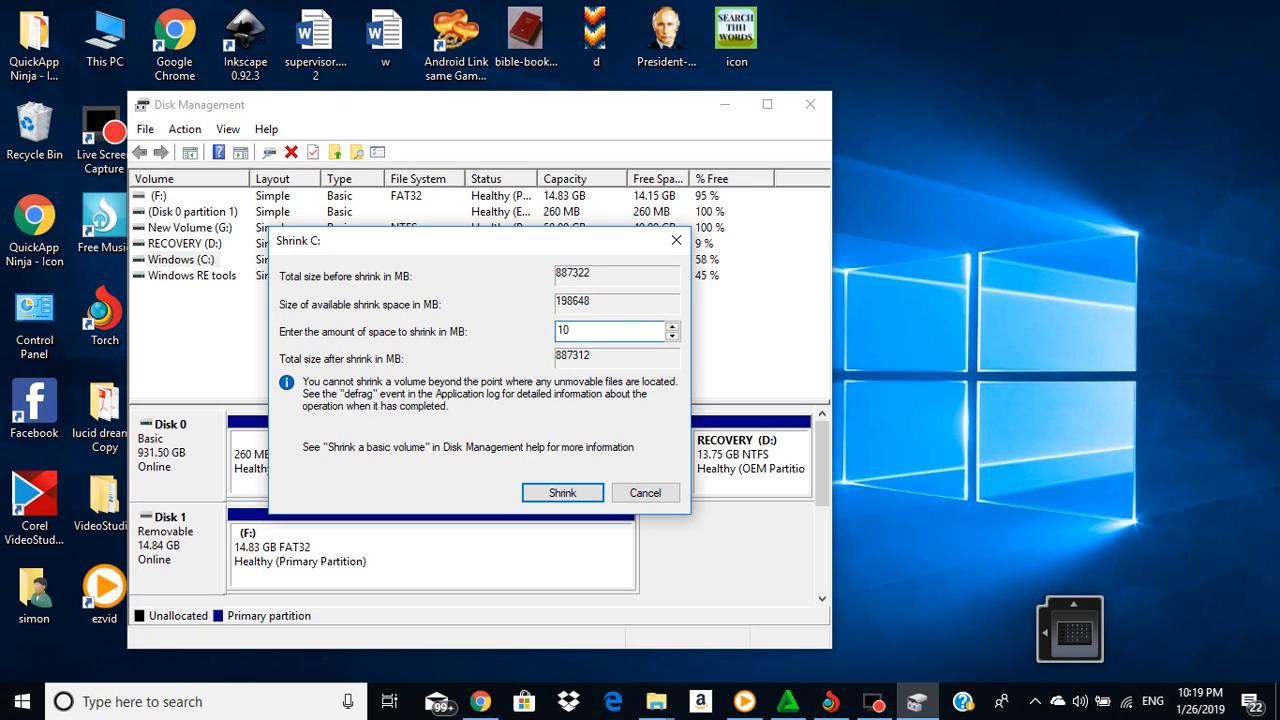
text(2400)
click(564, 492)
click(562, 493)
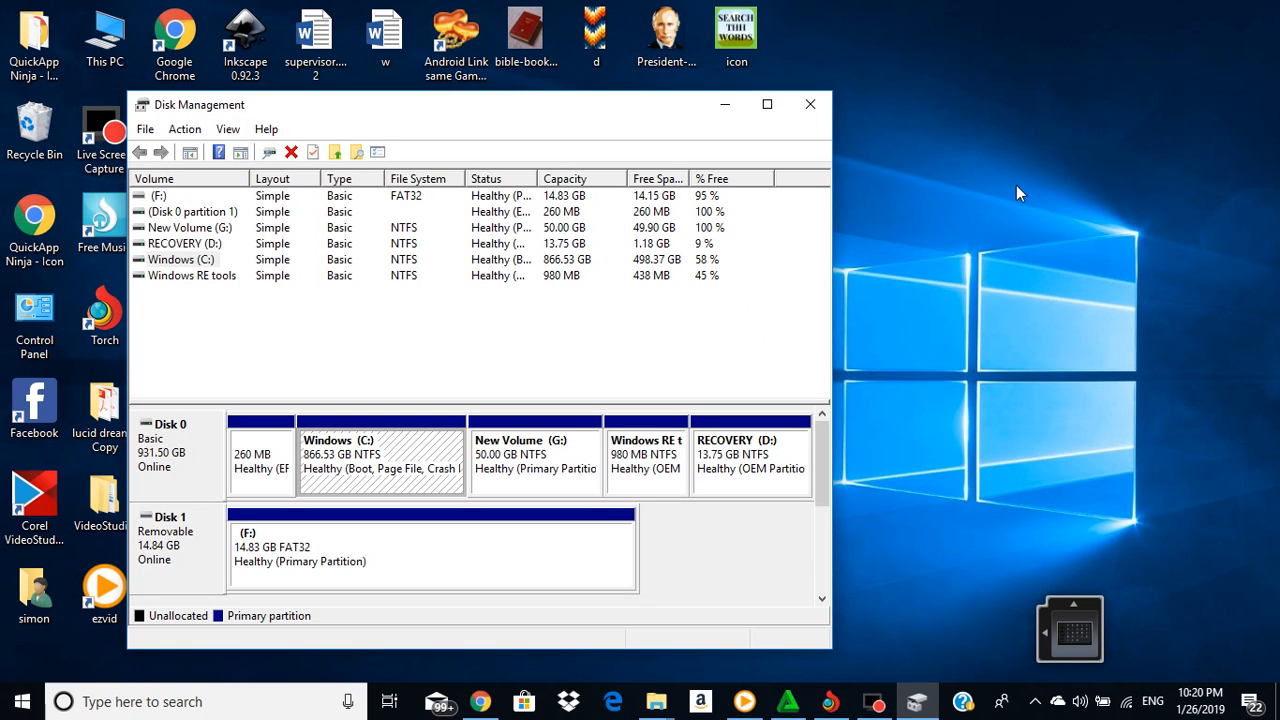
right_click(1003, 134)
click(1050, 218)
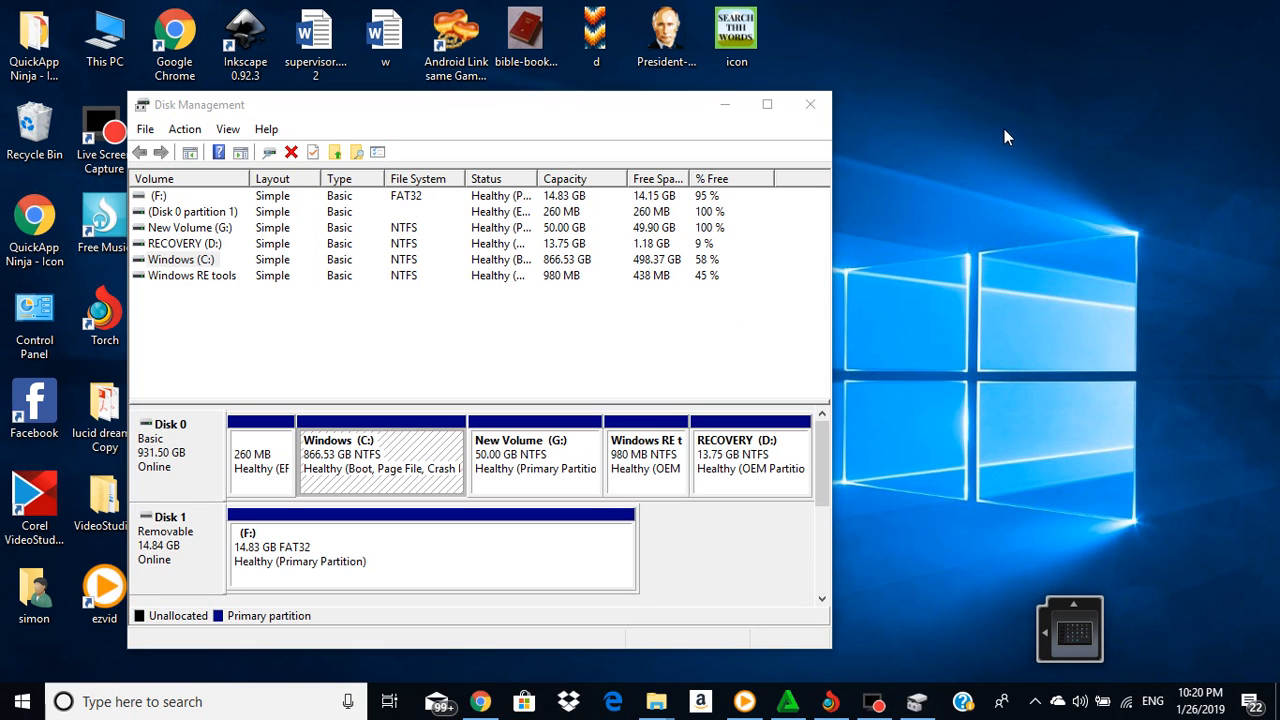
right_click(1004, 129)
click(1052, 218)
right_click(986, 114)
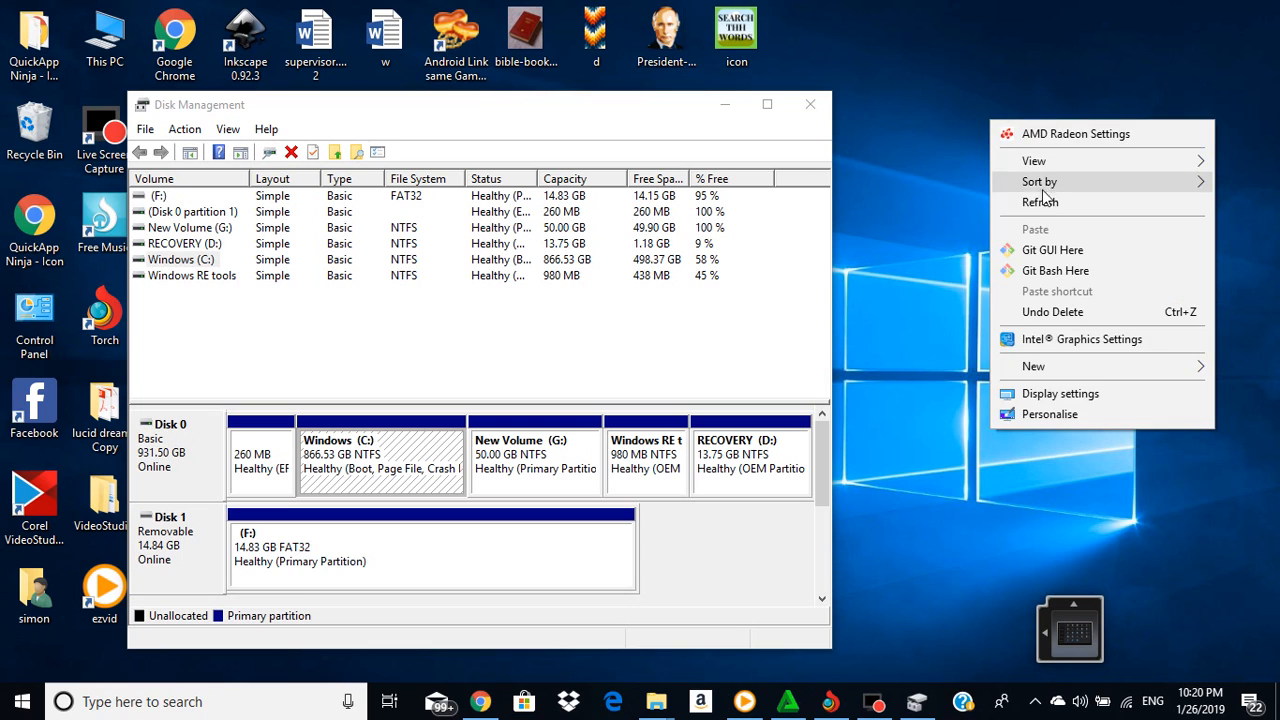
click(1045, 196)
right_click(984, 113)
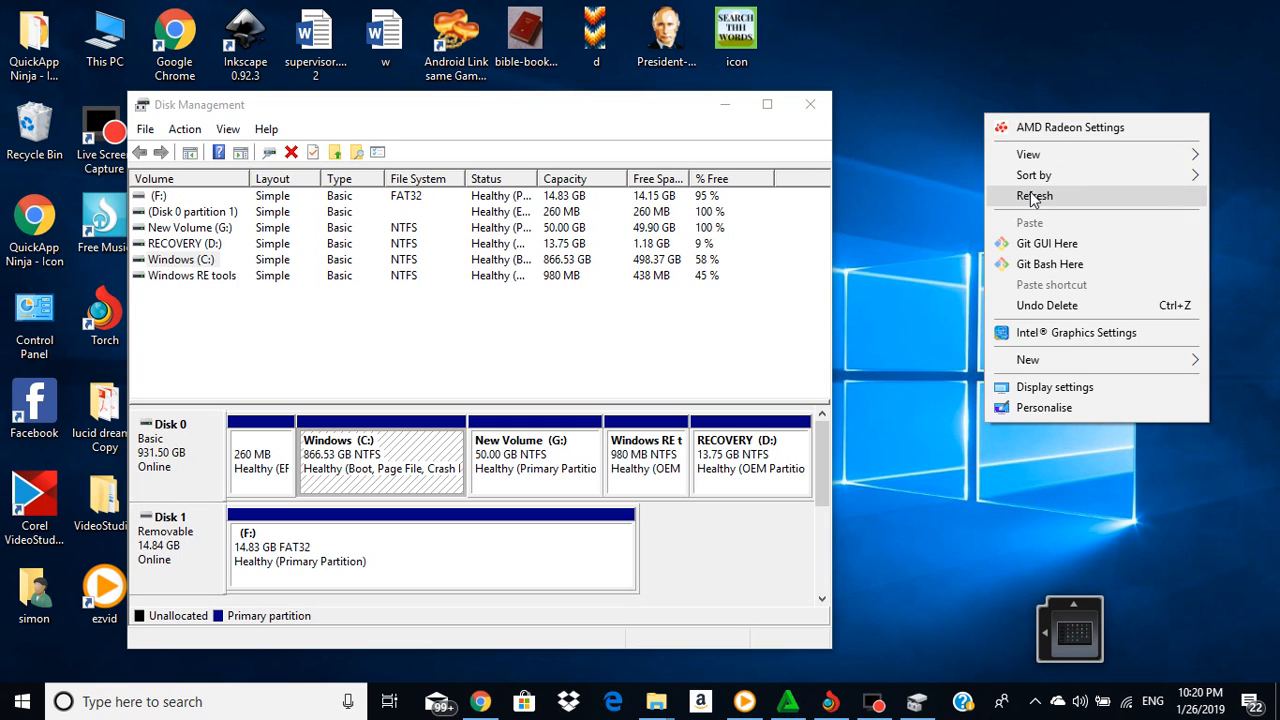
click(1035, 196)
right_click(991, 126)
click(1040, 208)
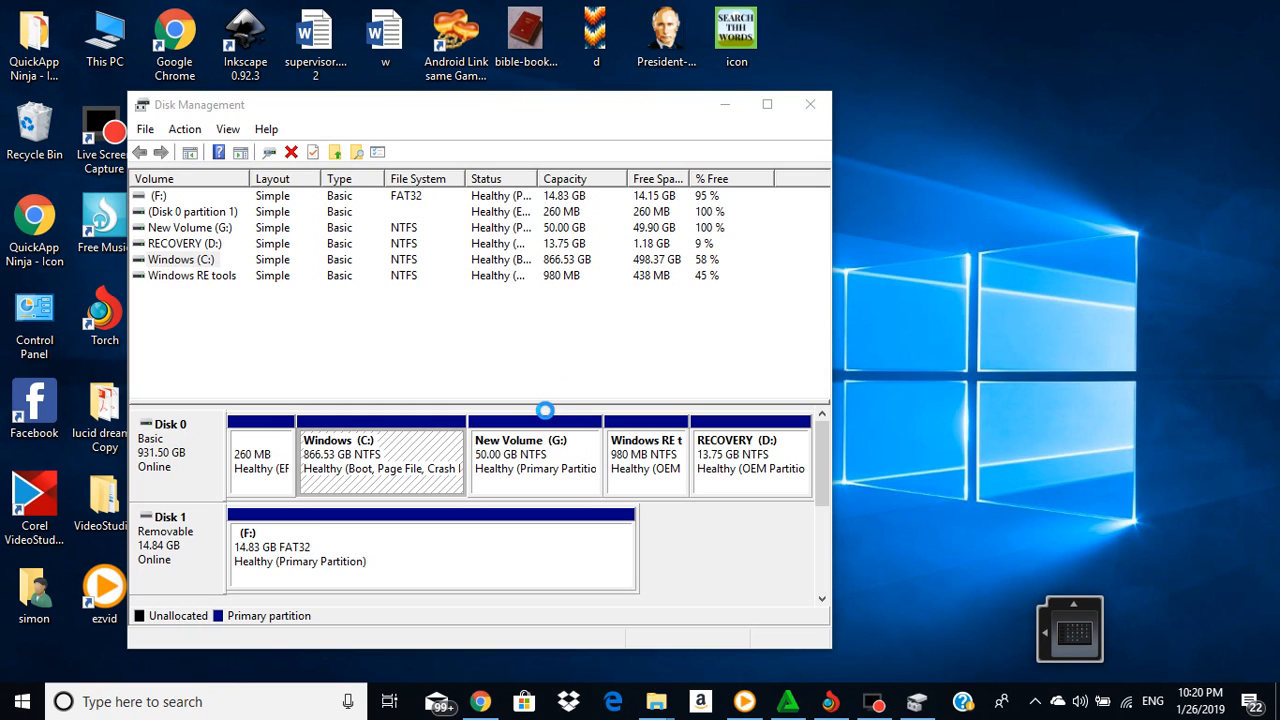
Refresh the desktop while the shrink runs and maximize the Disk Management window.
right_click(958, 231)
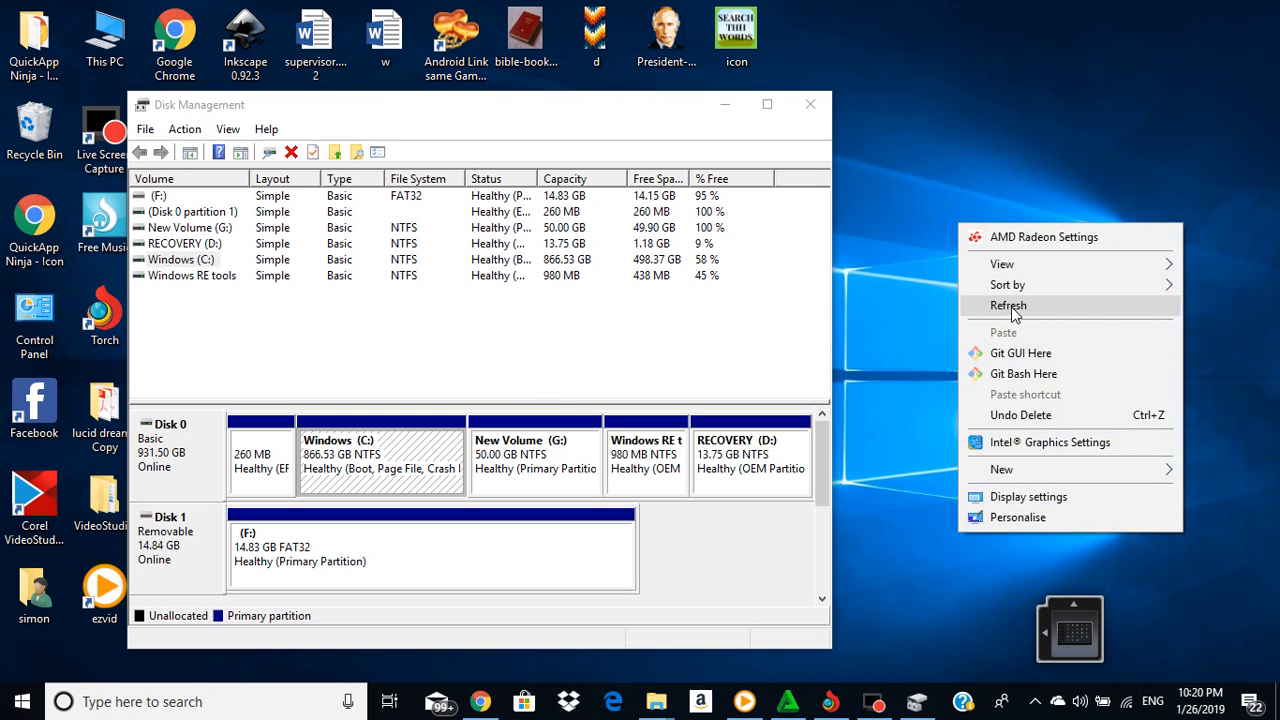
click(1005, 304)
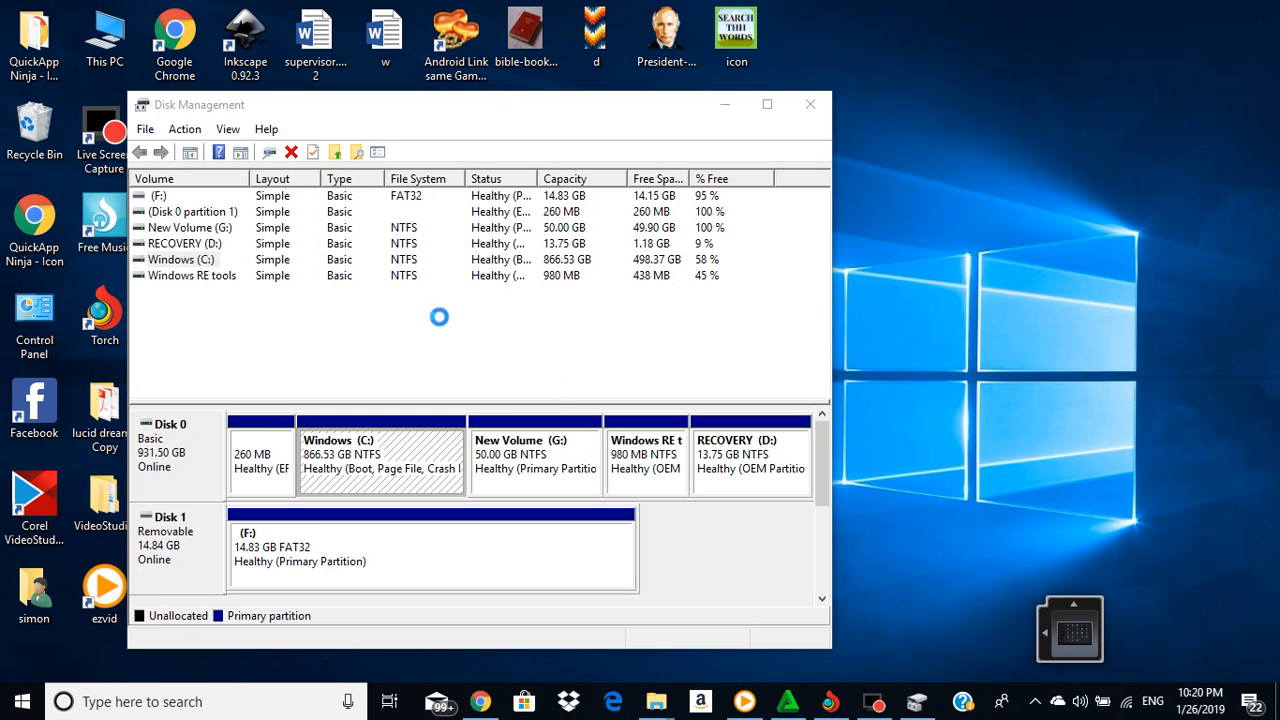
click(767, 104)
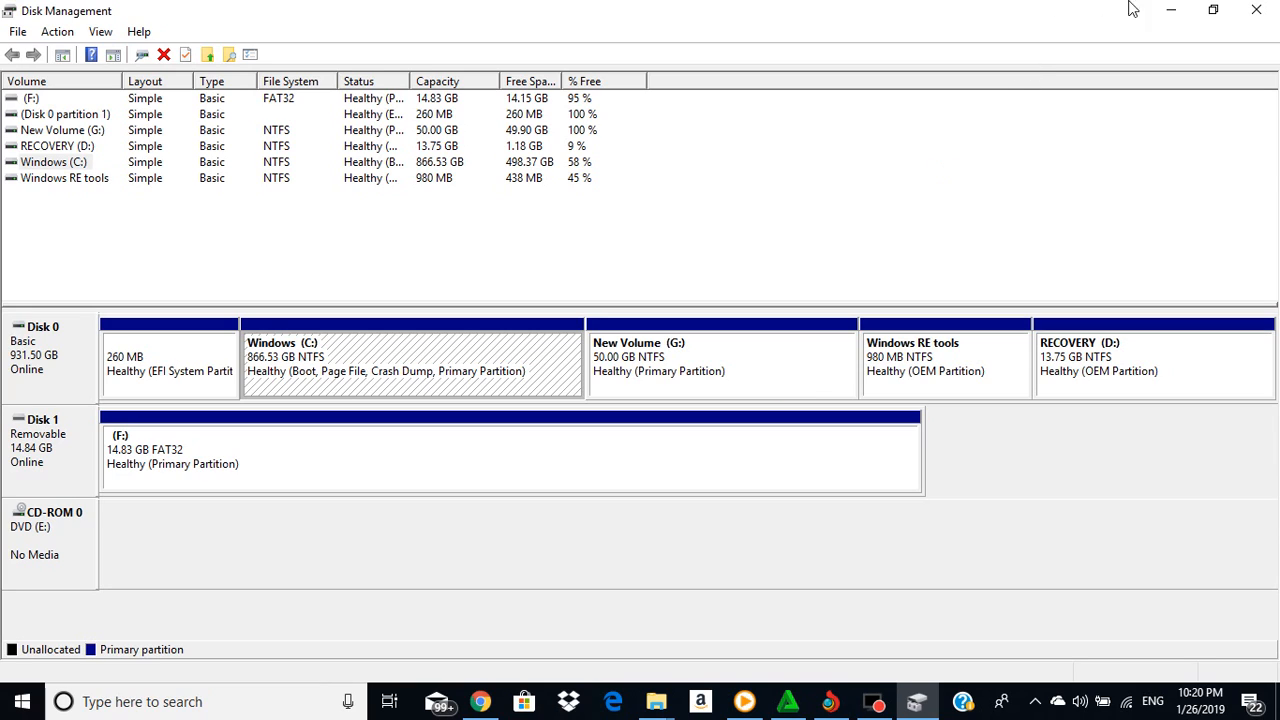
click(1210, 10)
right_click(988, 140)
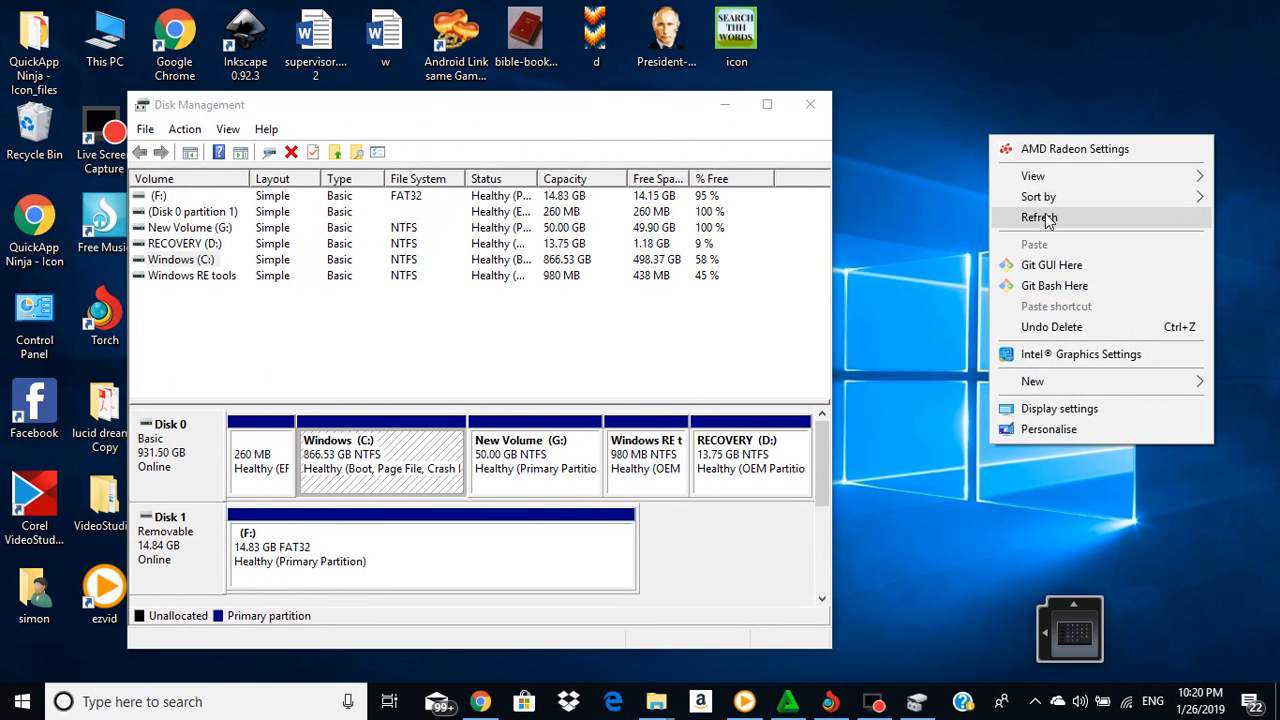
click(1046, 214)
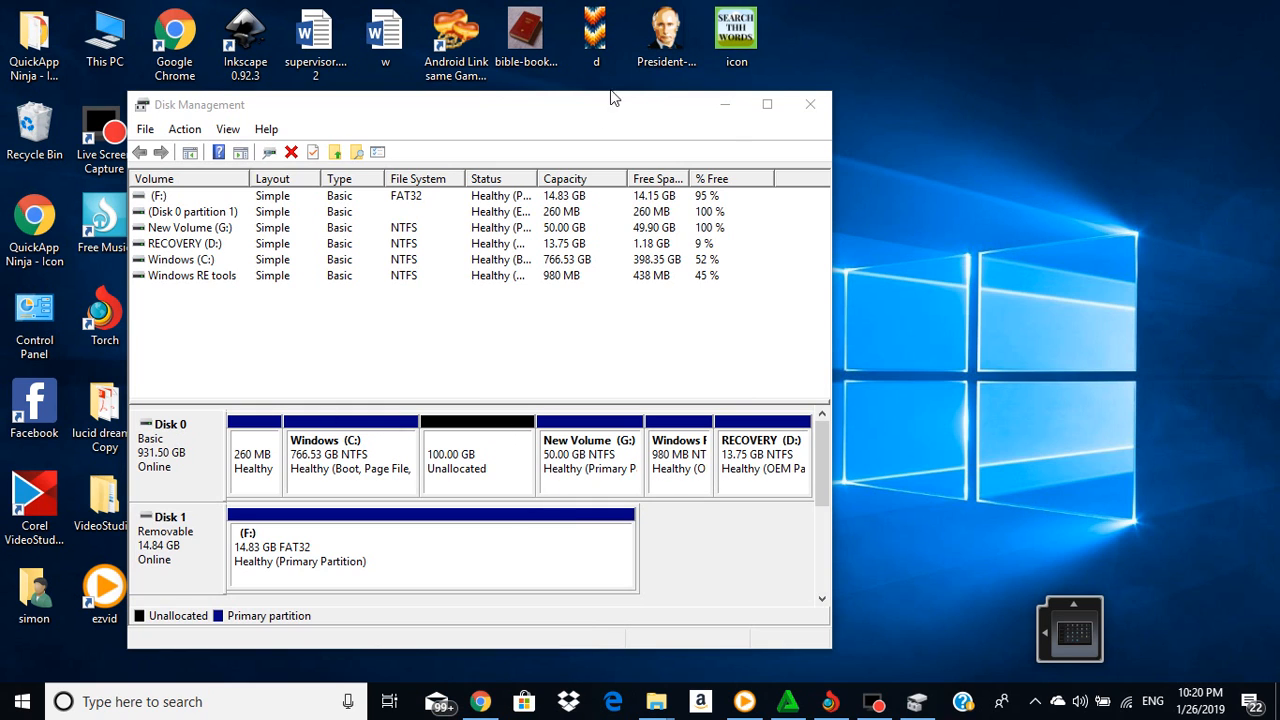
click(772, 104)
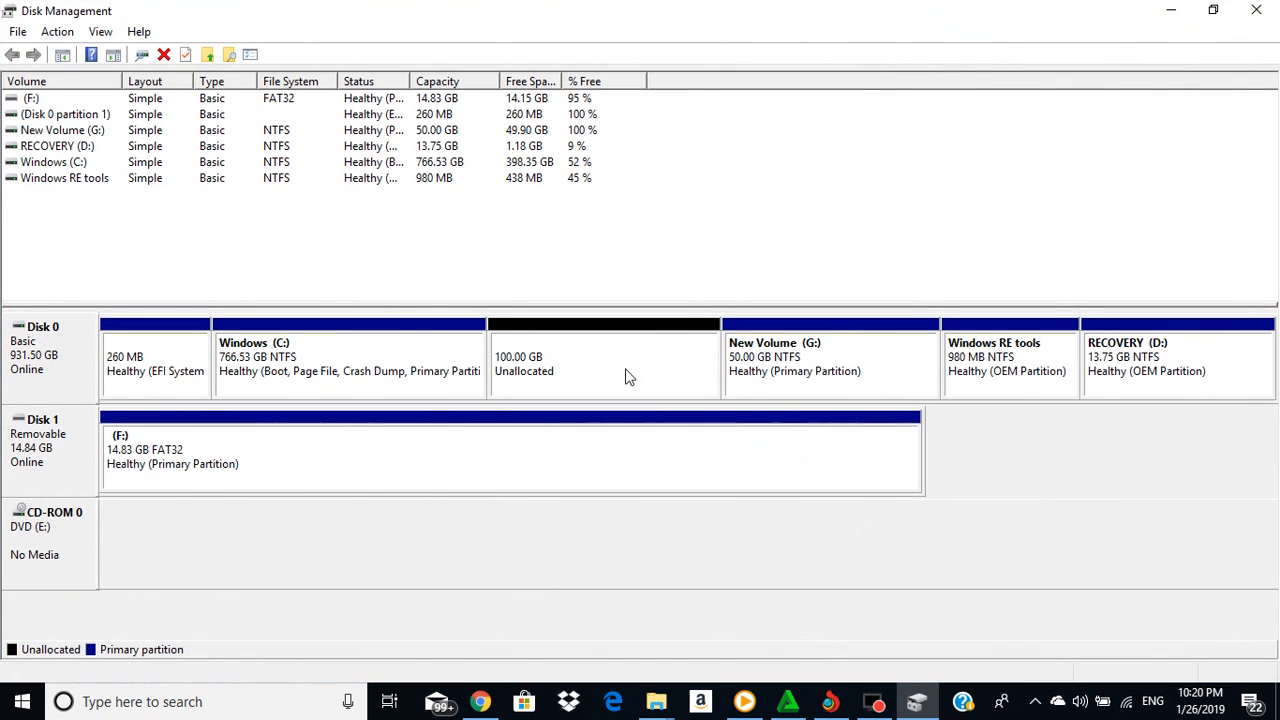
Start a new simple volume in Disk 0's unallocated space, accepting the 102399 MB size and drive letter H.
right_click(527, 372)
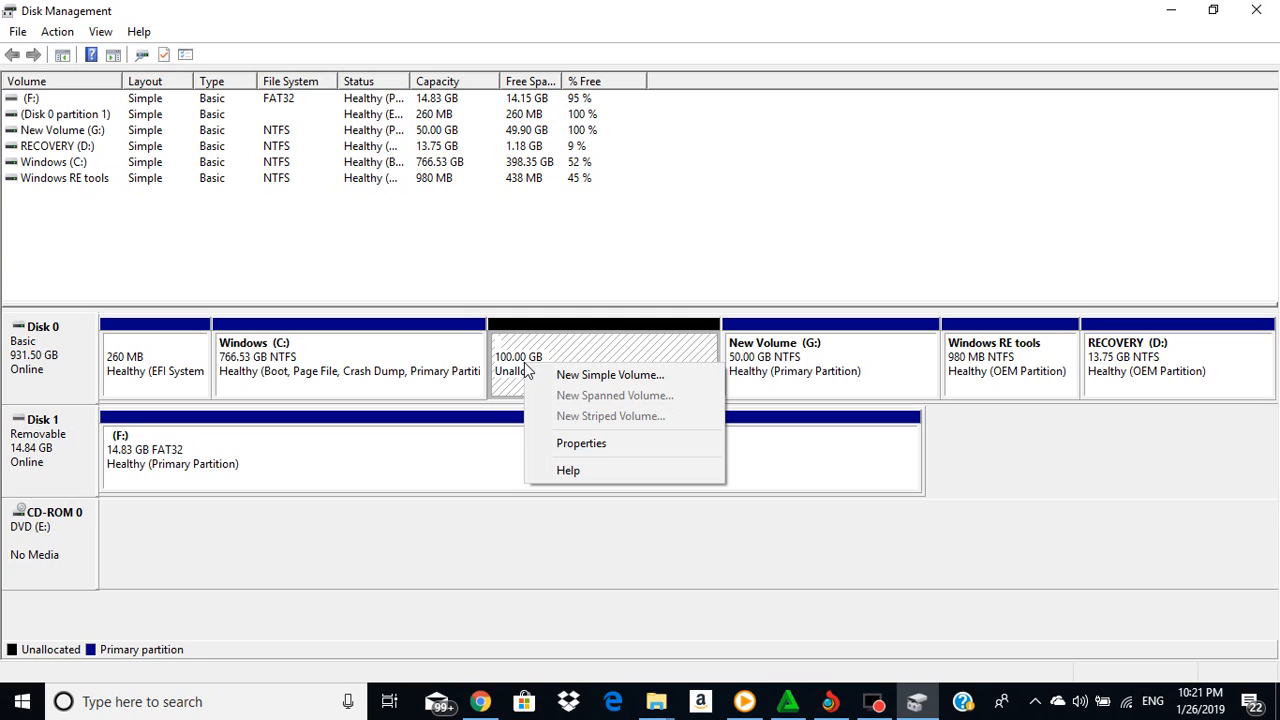
click(592, 376)
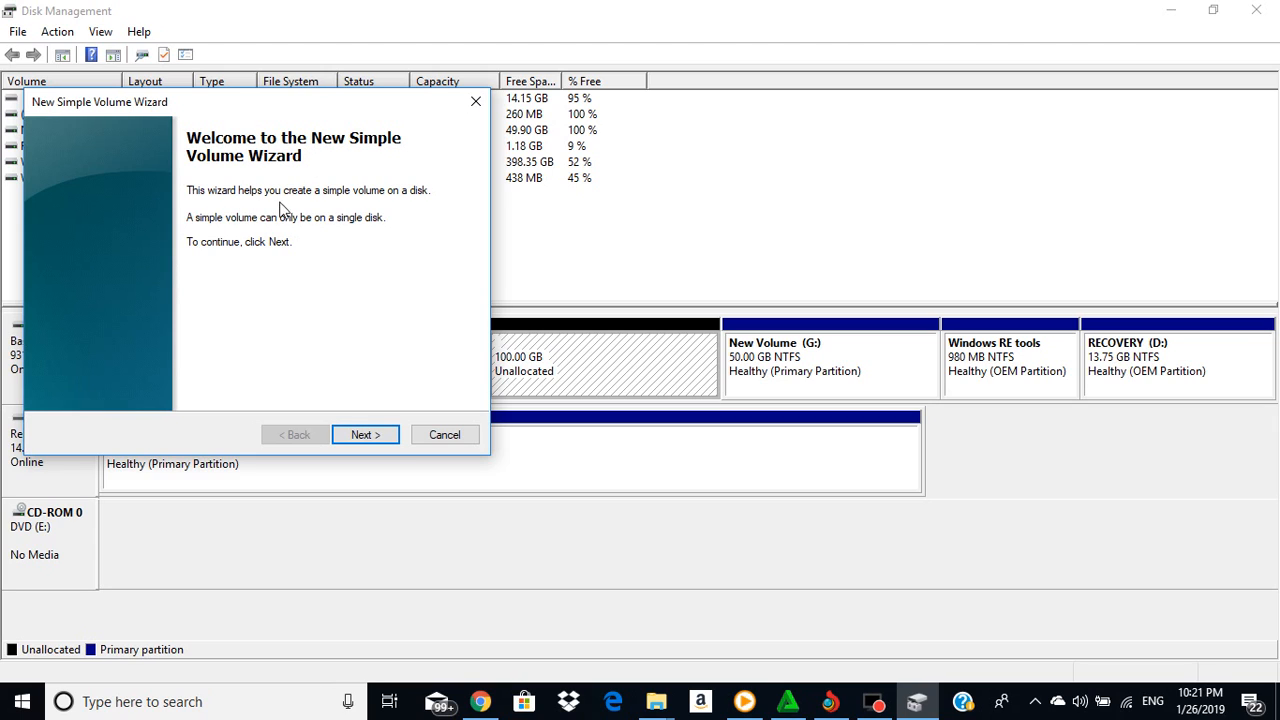
click(365, 436)
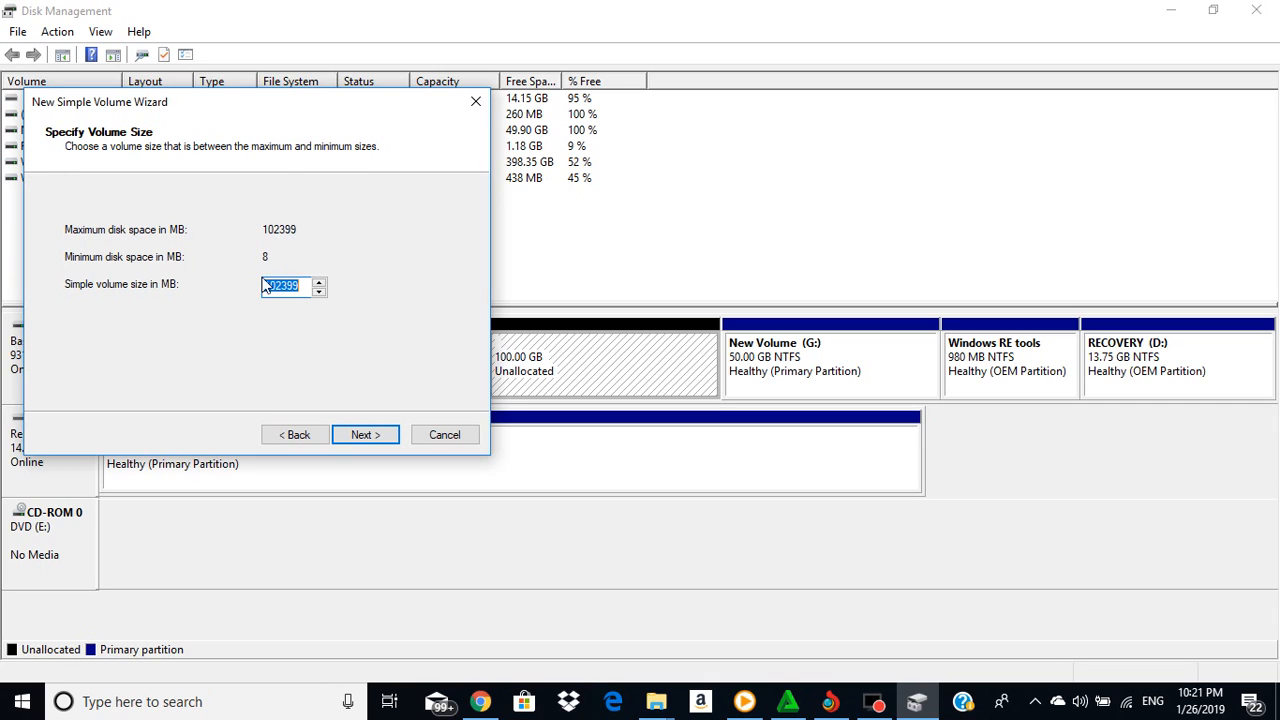
click(363, 436)
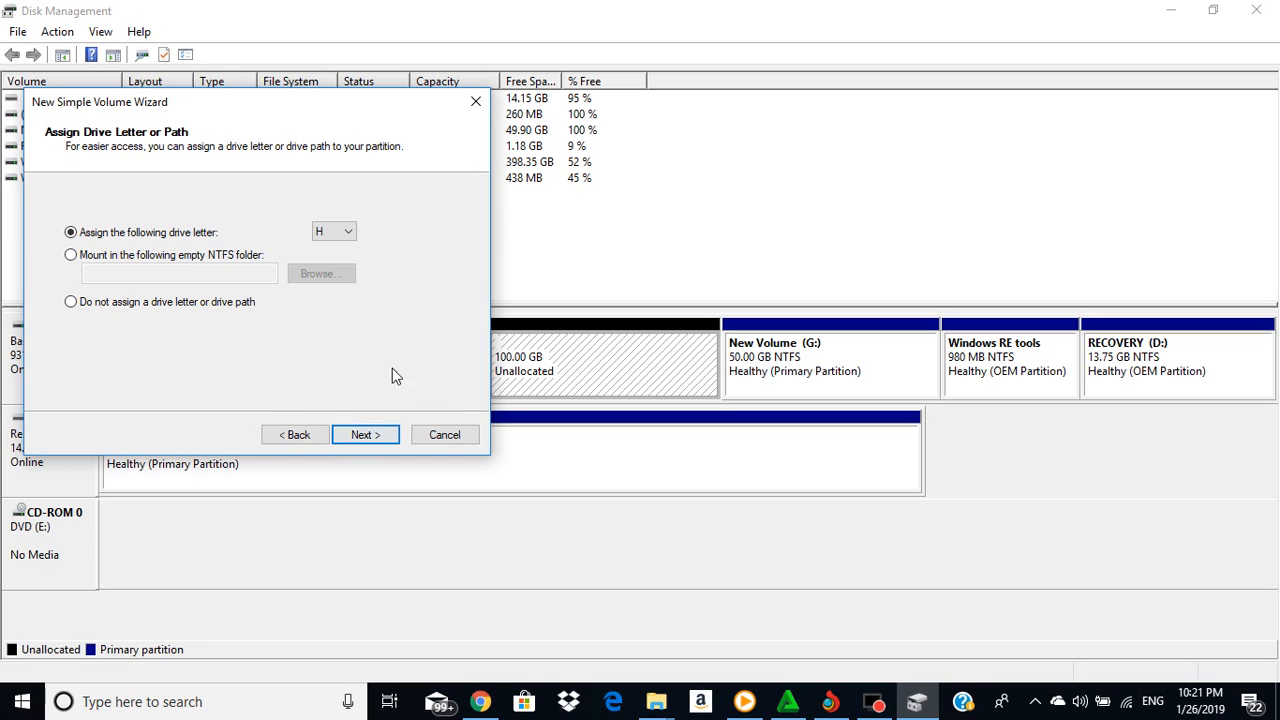
click(350, 234)
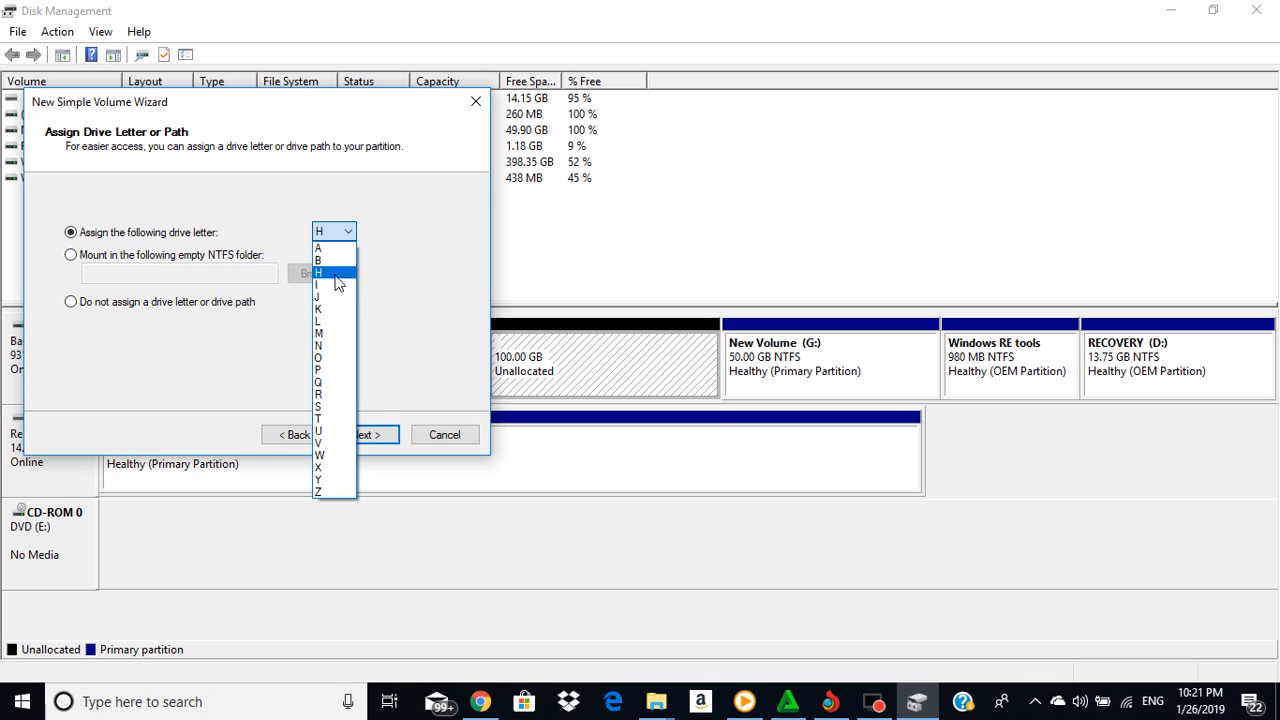
click(405, 228)
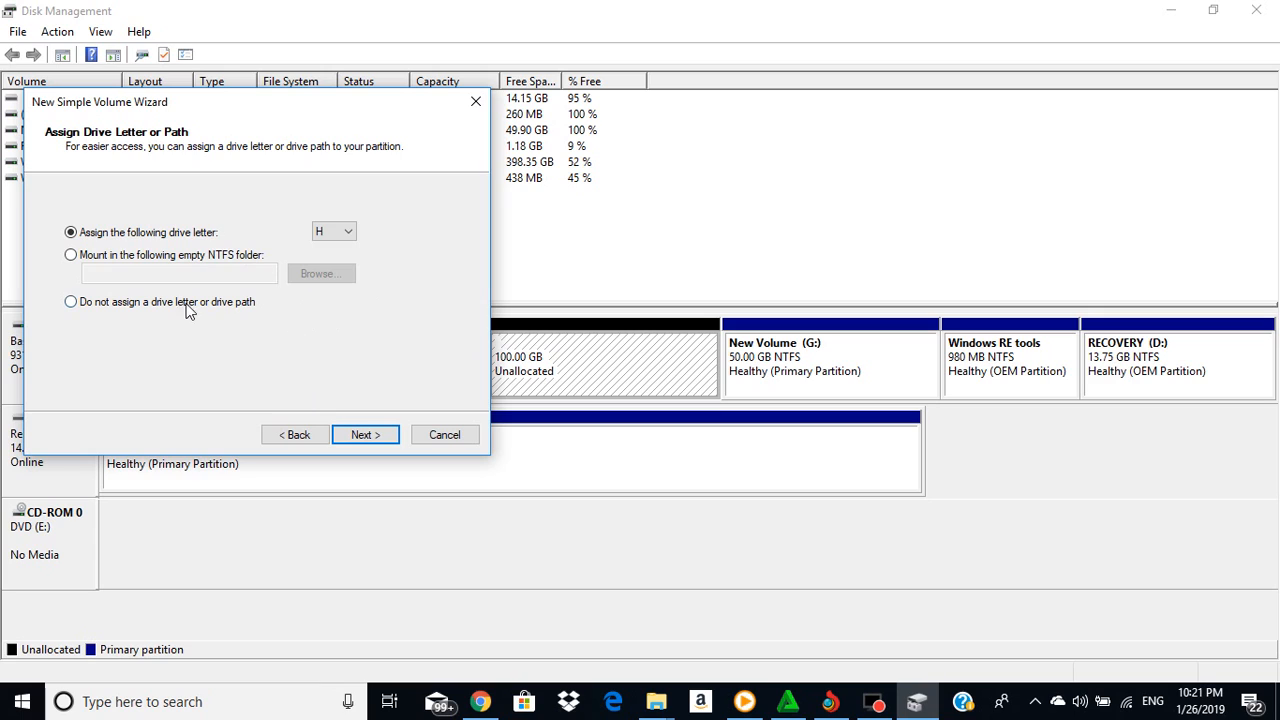
click(362, 437)
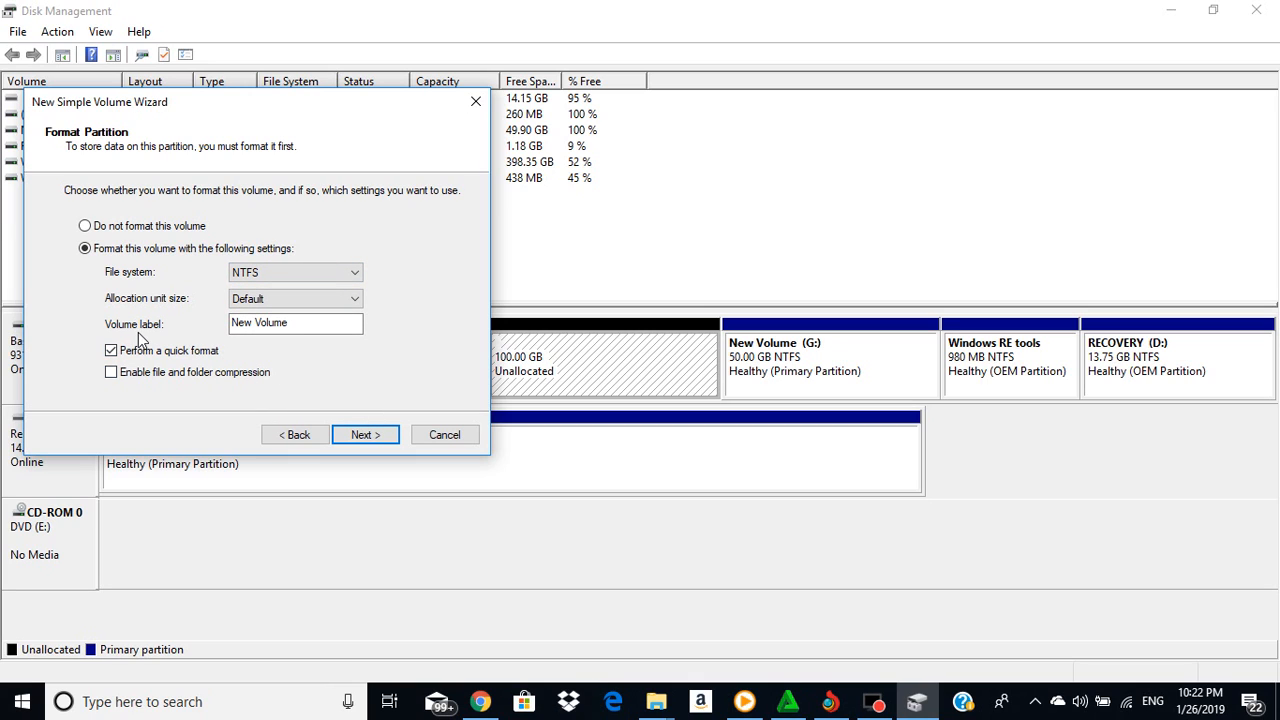
Replace the volume label with the owner's first name, keep the NTFS quick format settings, and create the volume.
click(291, 324)
key(BackSpace)
key(BackSpace)
key(BackSpace)
key(BackSpace)
key(BackSpace)
key(BackSpace)
key(BackSpace)
key(BackSpace)
key(BackSpace)
key(BackSpace)
text(simon)
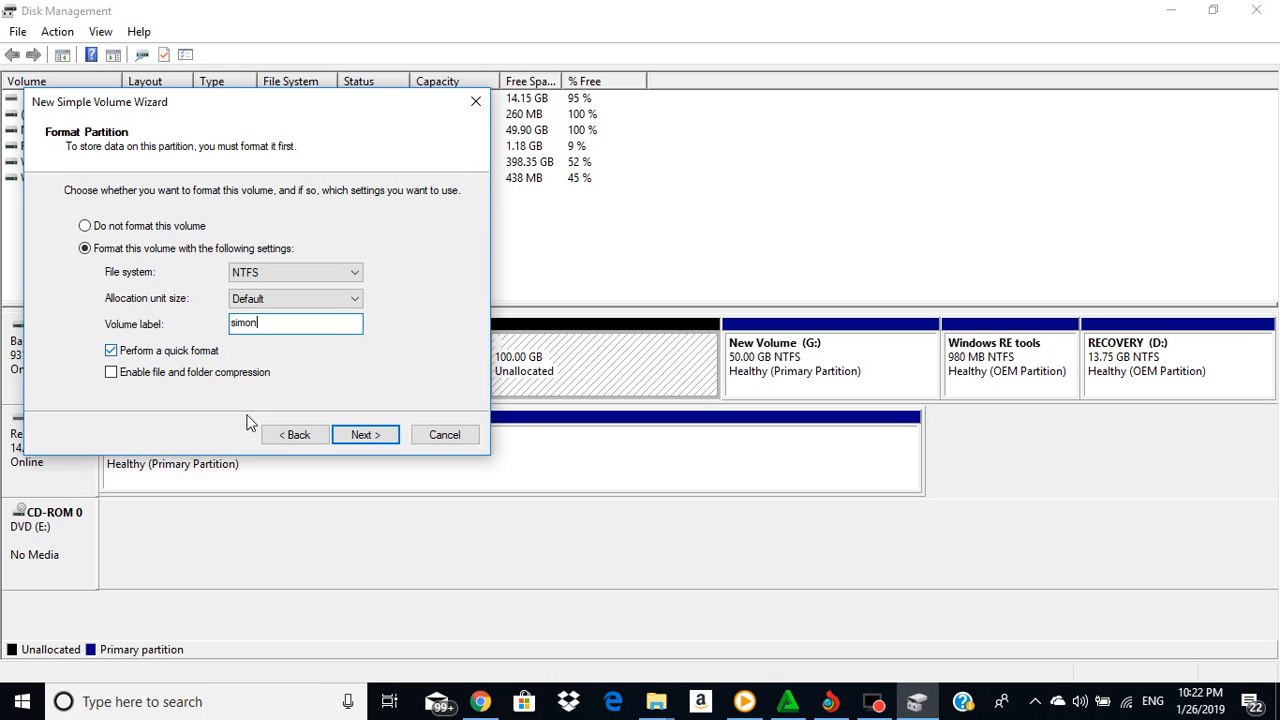
click(362, 438)
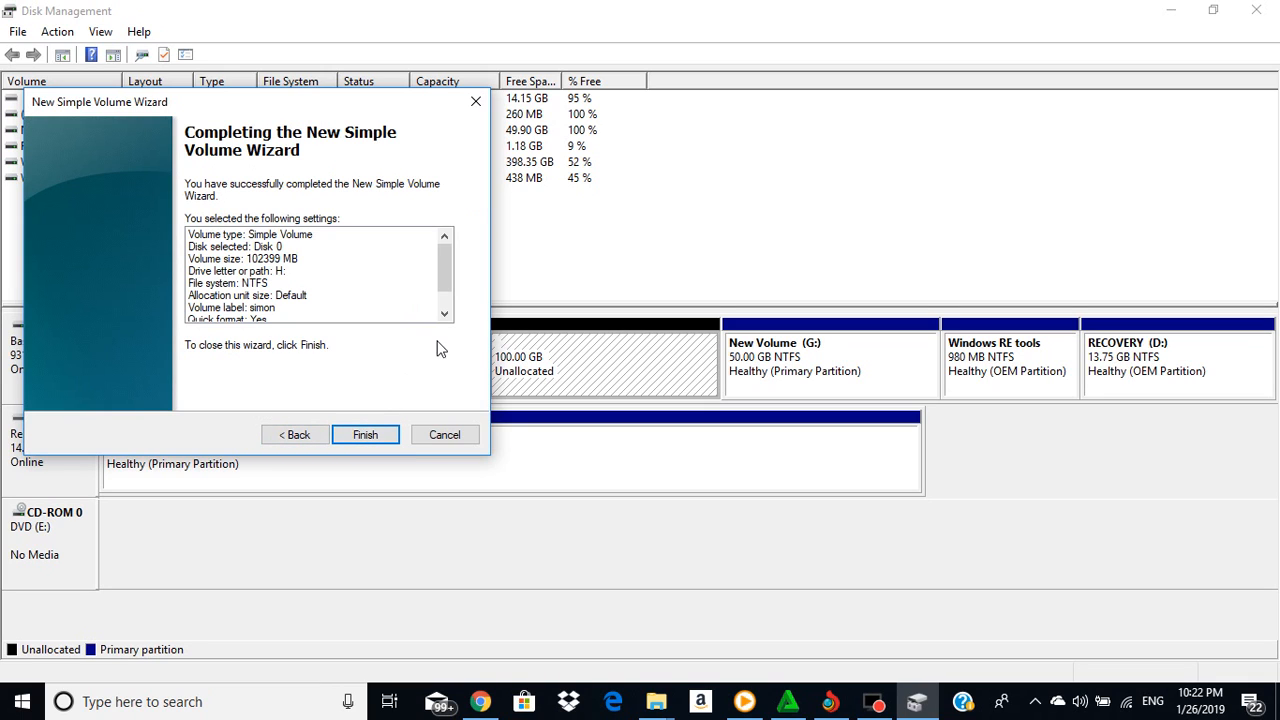
click(371, 436)
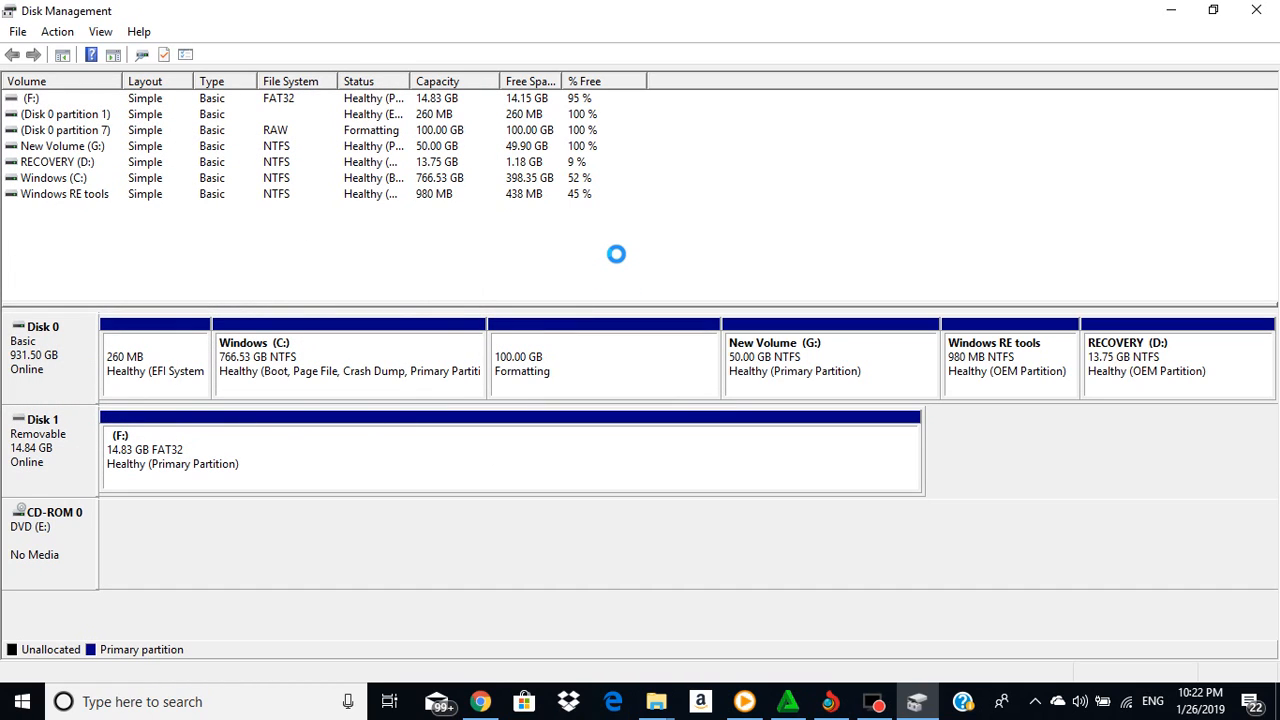